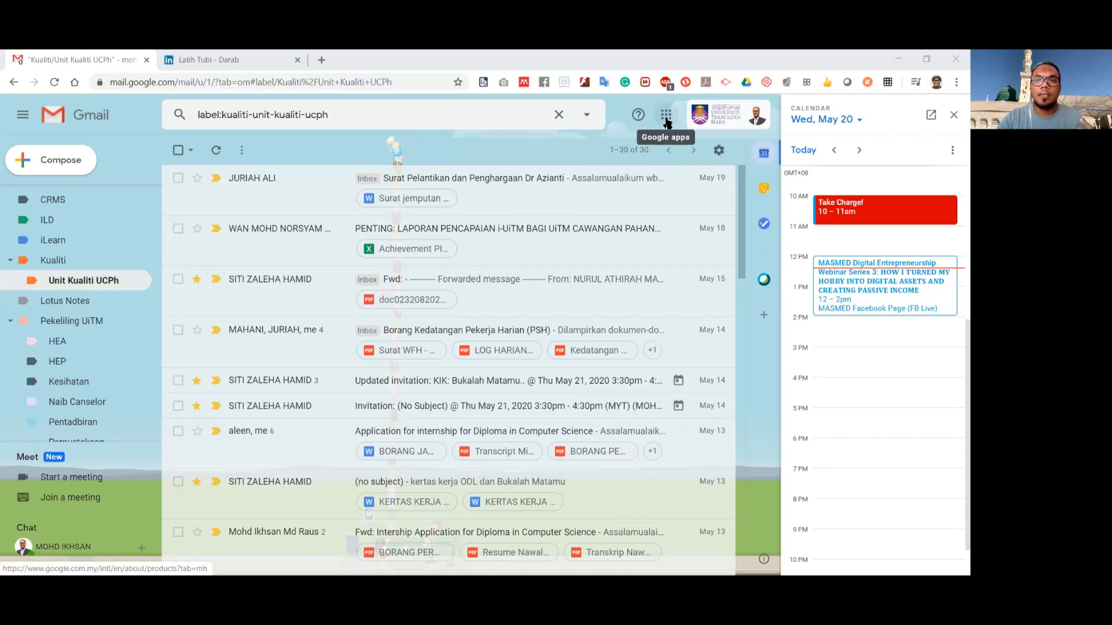
- Switch to Google Jamboard from the Google apps and create a new blank jam
{"action": "left_click", "coordinate": [666, 115]}
{"action": "left_click_drag", "start_coordinate": [769, 195], "coordinate": [770, 331]}
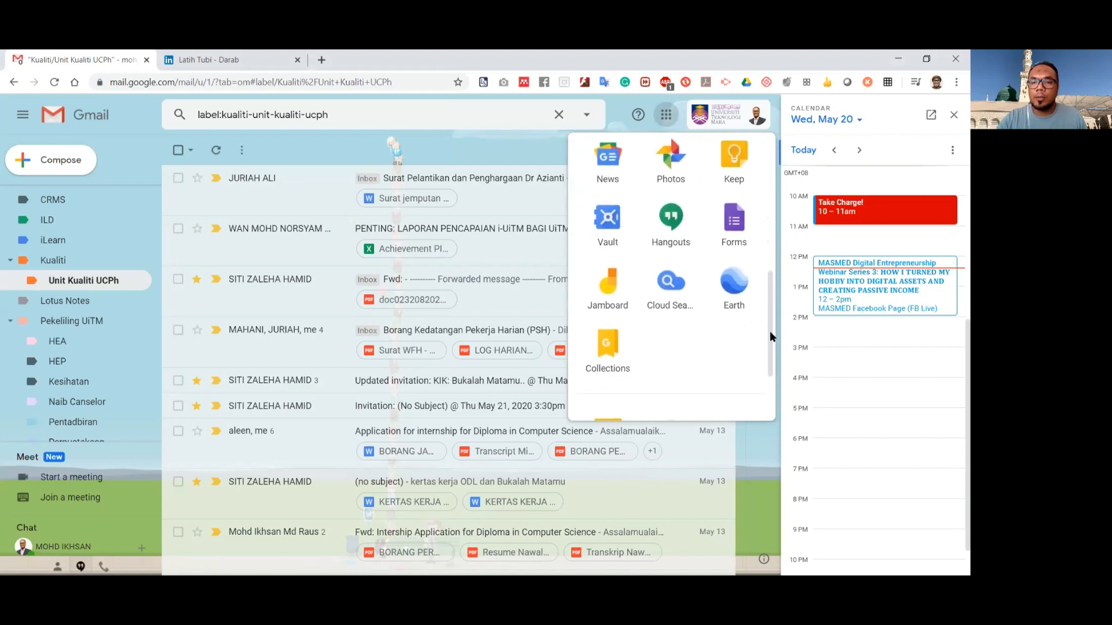
{"action": "left_click", "coordinate": [615, 290]}
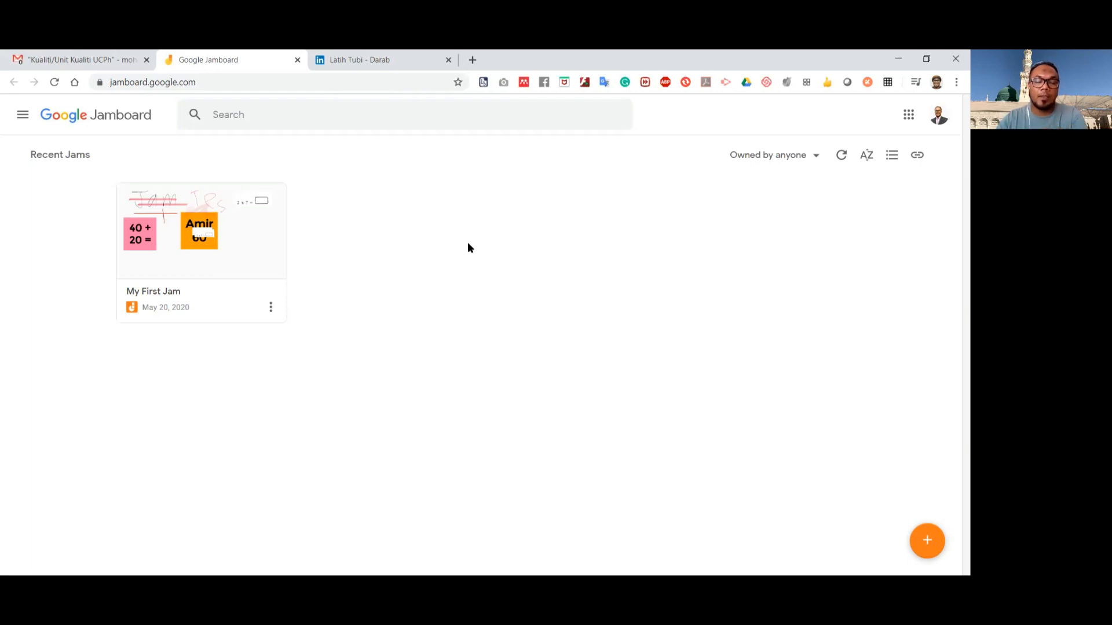
{"action": "left_click", "coordinate": [927, 542]}
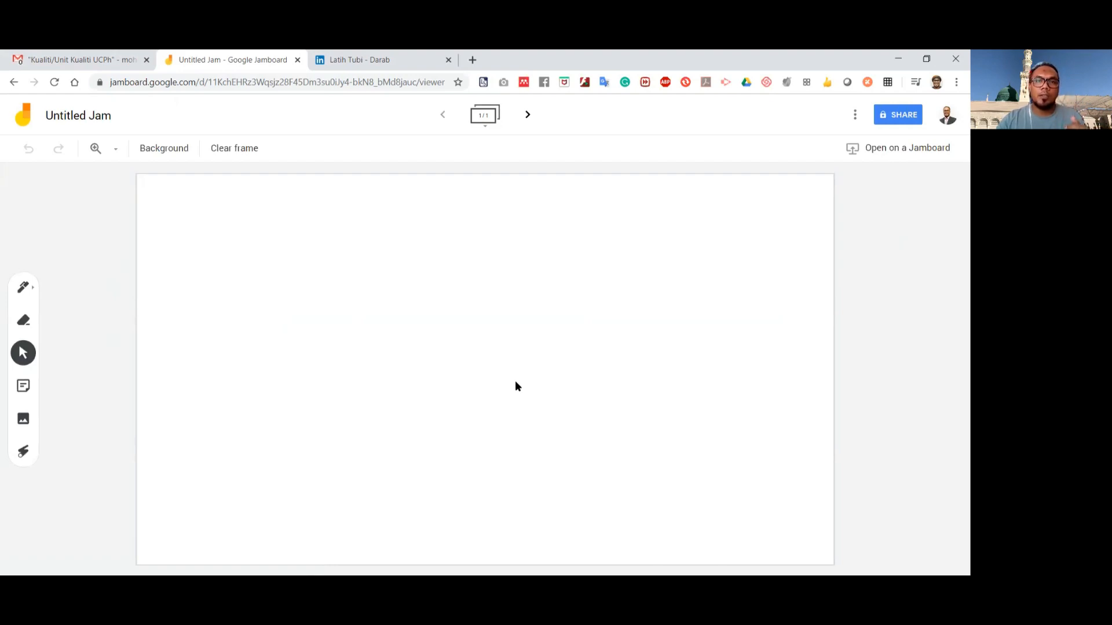
- Rename the untitled jam as "This is my 2nd Jam"
{"action": "left_click", "coordinate": [90, 118]}
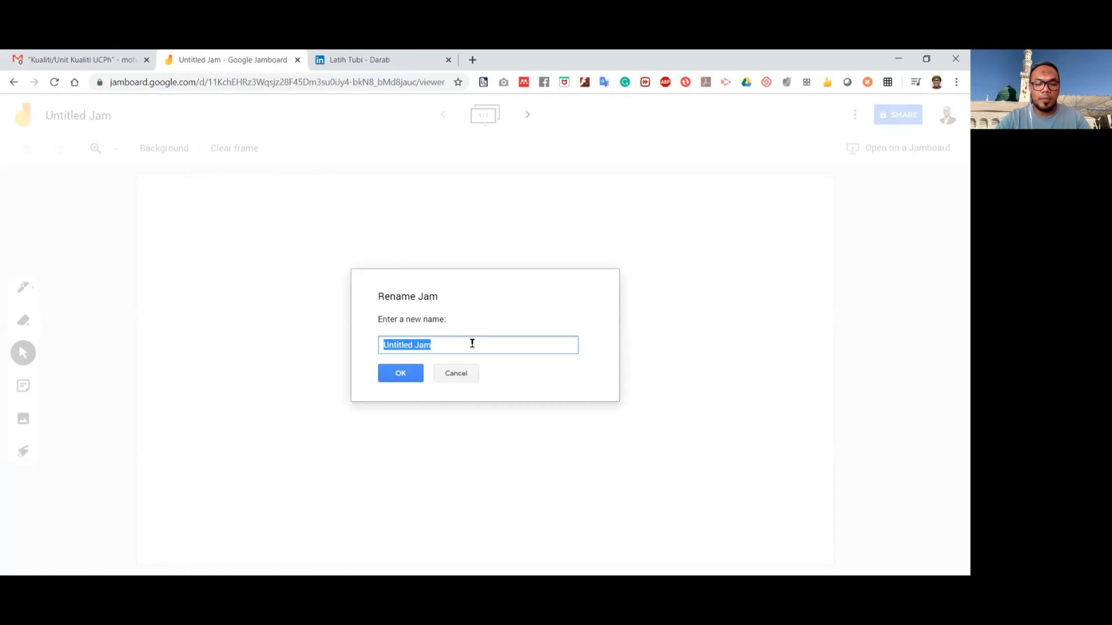
{"action": "type", "text": "This is my 2nd Jam"}
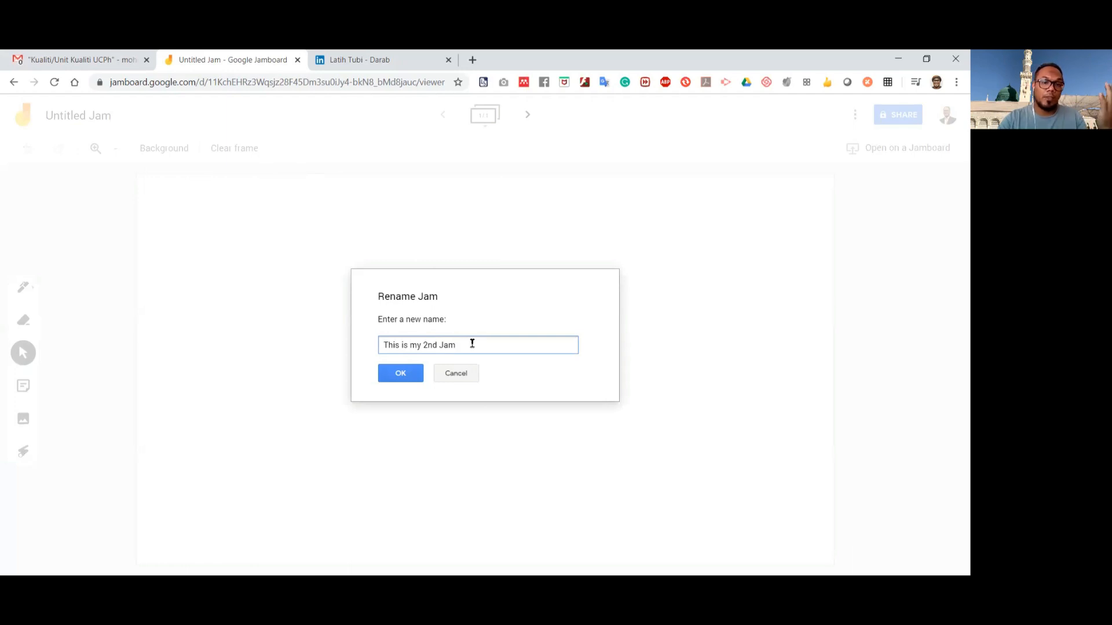
{"action": "left_click", "coordinate": [416, 380]}
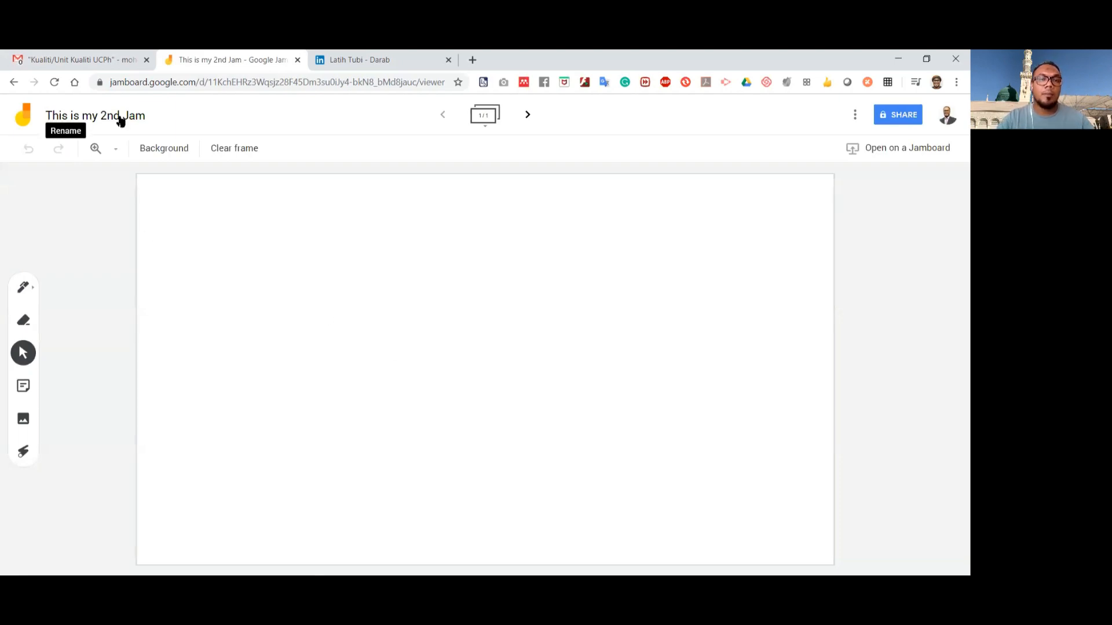
- Add a second blank frame after the first frame of the jam
{"action": "left_click", "coordinate": [485, 116]}
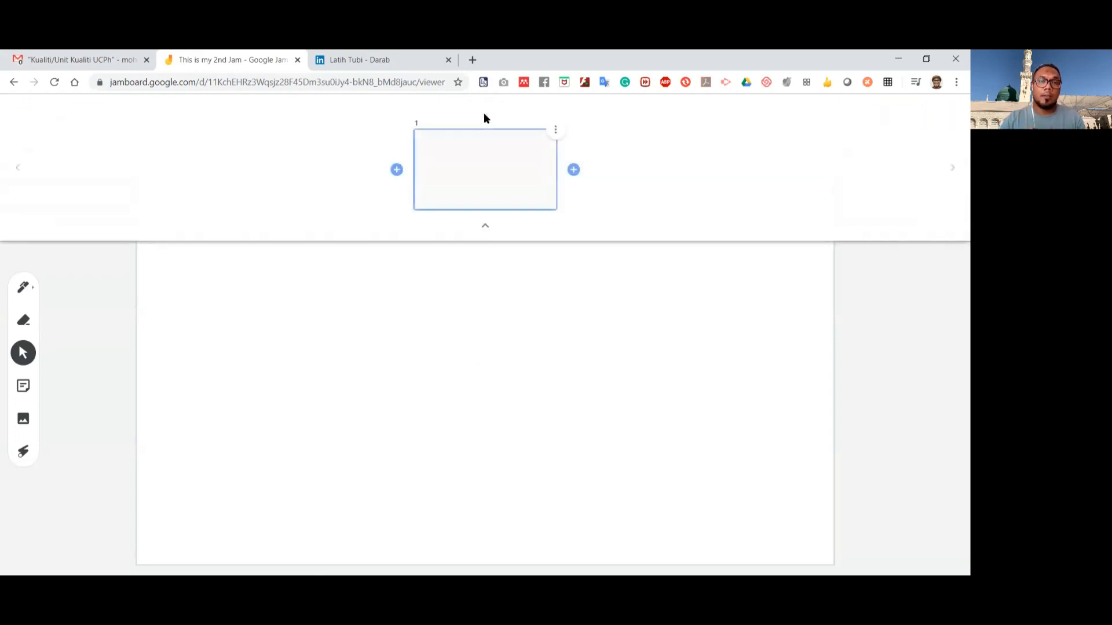
{"action": "left_click", "coordinate": [510, 272]}
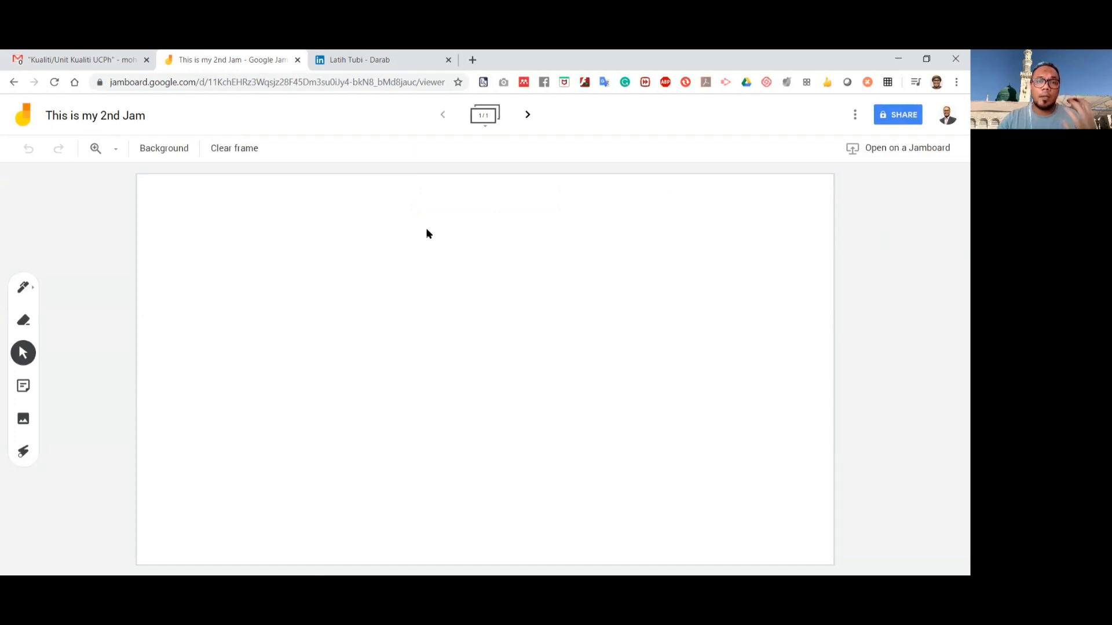
{"action": "left_click", "coordinate": [486, 117]}
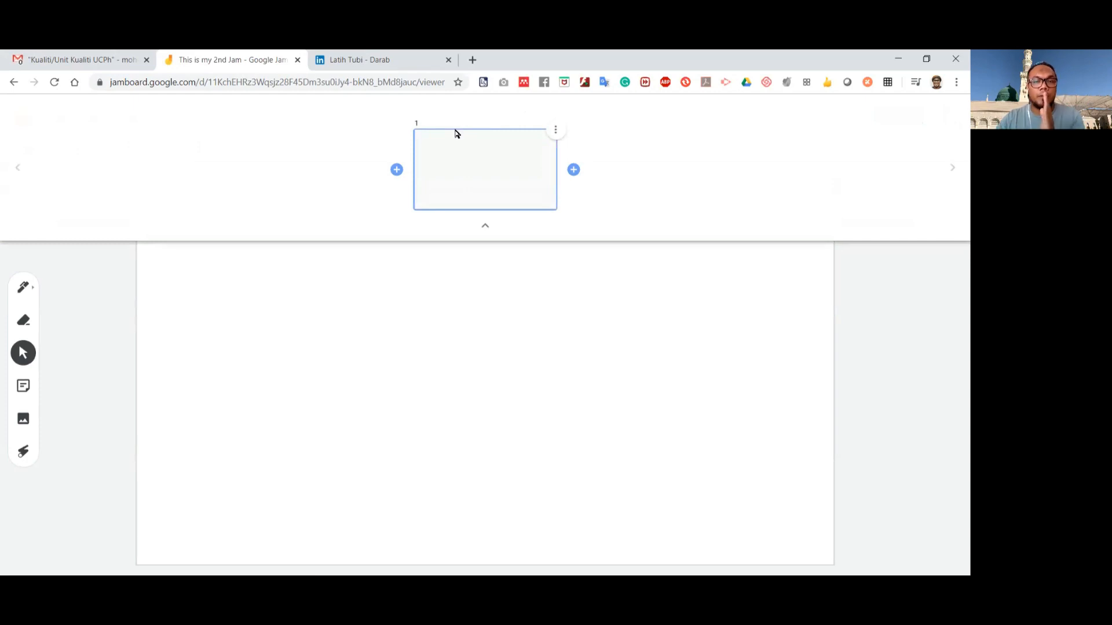
{"action": "left_click", "coordinate": [573, 170]}
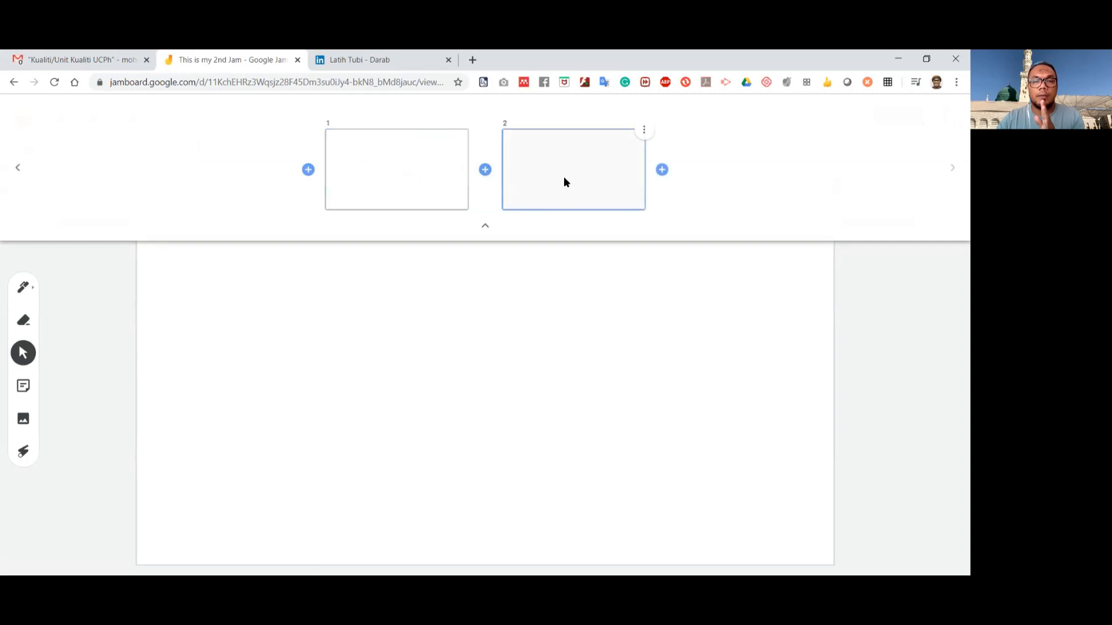
- Duplicate the first frame, delete the extra frame in front of its copy, and return to the canvas
{"action": "left_click", "coordinate": [432, 166]}
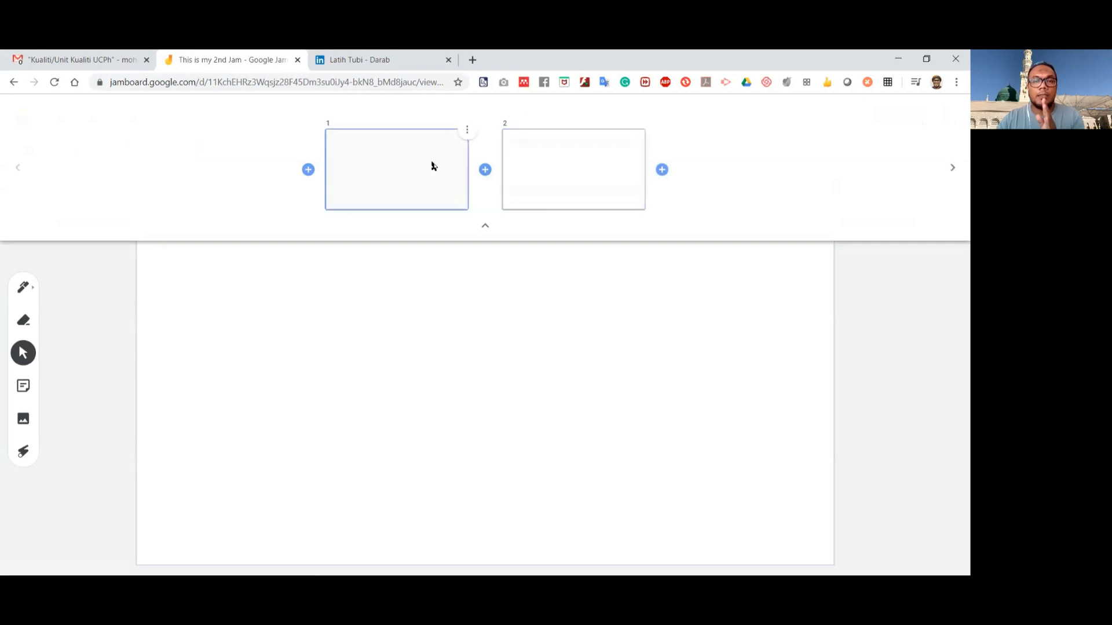
{"action": "left_click", "coordinate": [467, 131]}
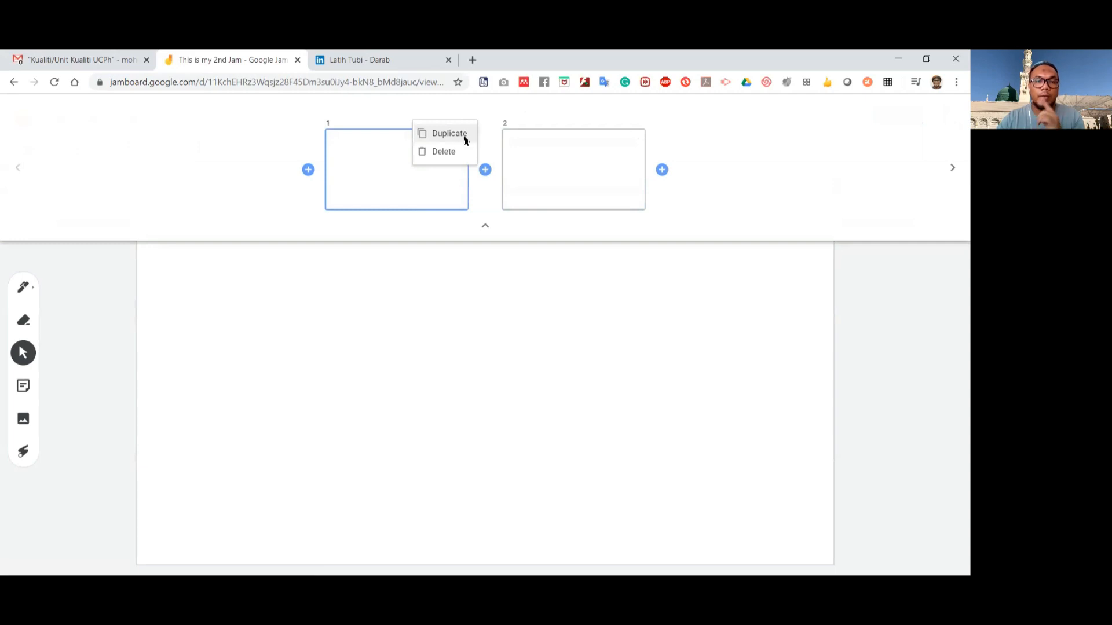
{"action": "left_click", "coordinate": [463, 139]}
{"action": "left_click", "coordinate": [425, 161]}
{"action": "left_click", "coordinate": [608, 169]}
{"action": "left_click", "coordinate": [486, 186]}
{"action": "left_click", "coordinate": [340, 181]}
{"action": "left_click", "coordinate": [379, 130]}
{"action": "left_click", "coordinate": [377, 152]}
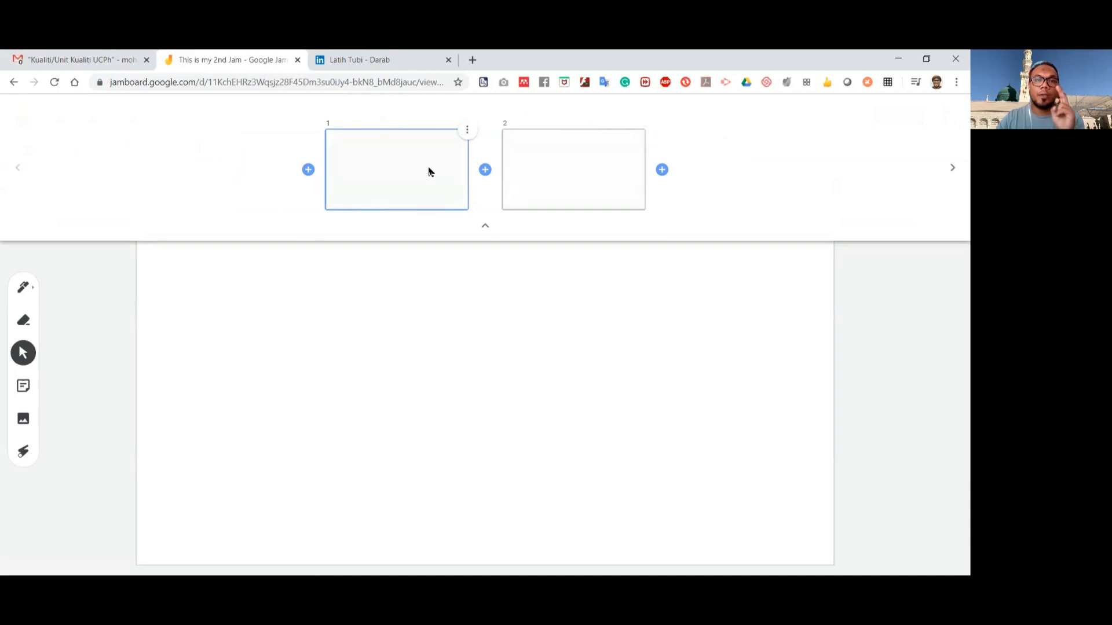
{"action": "left_click", "coordinate": [404, 346]}
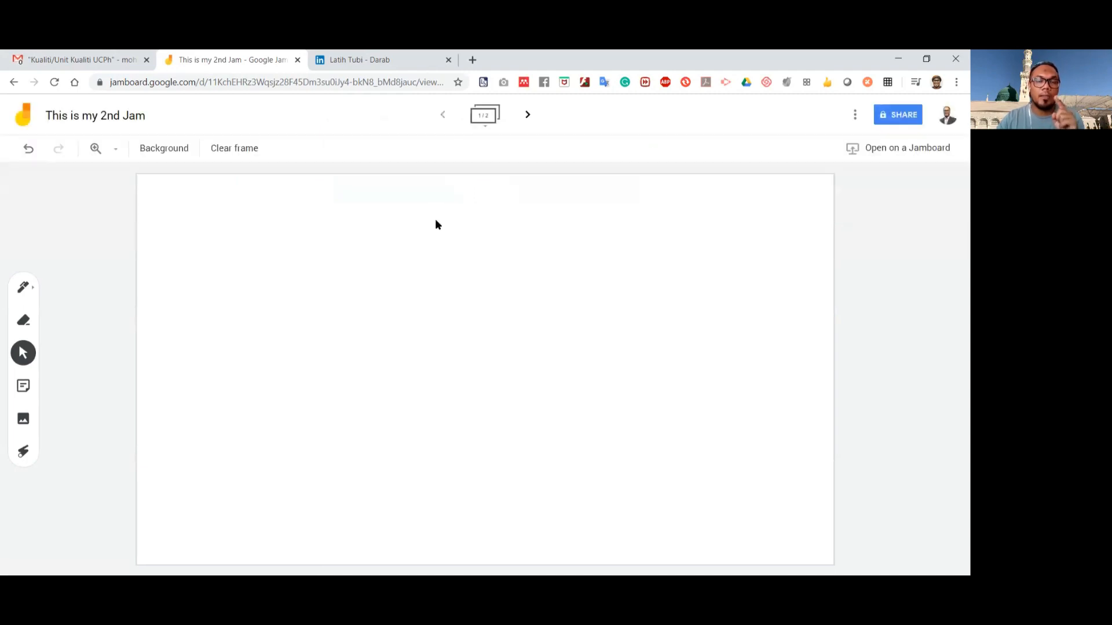
{"action": "left_click", "coordinate": [481, 116]}
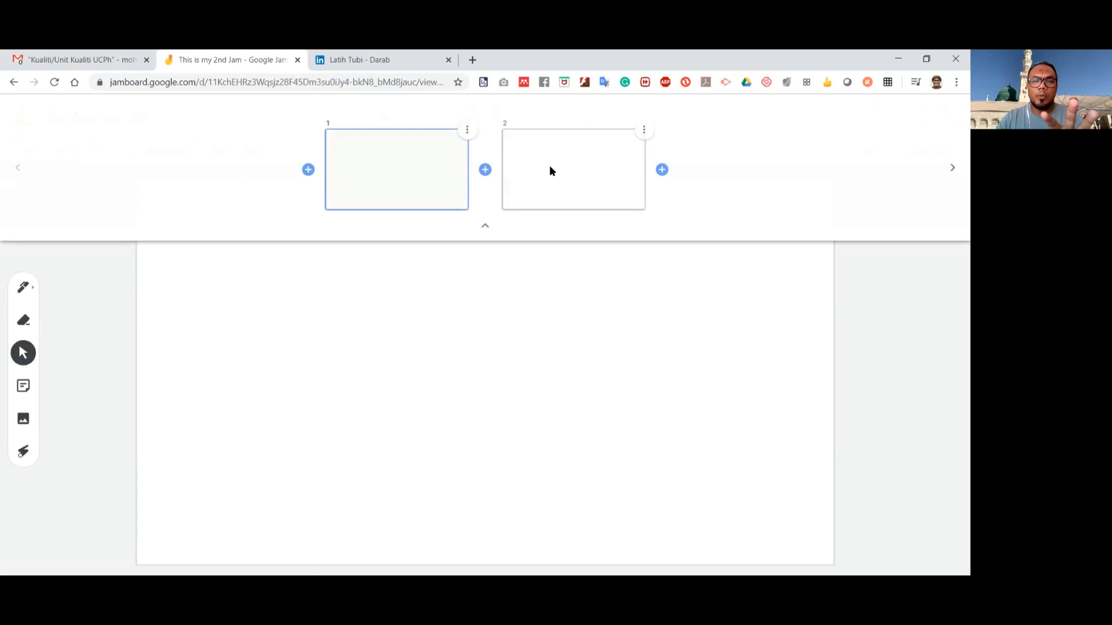
{"action": "left_click", "coordinate": [418, 332]}
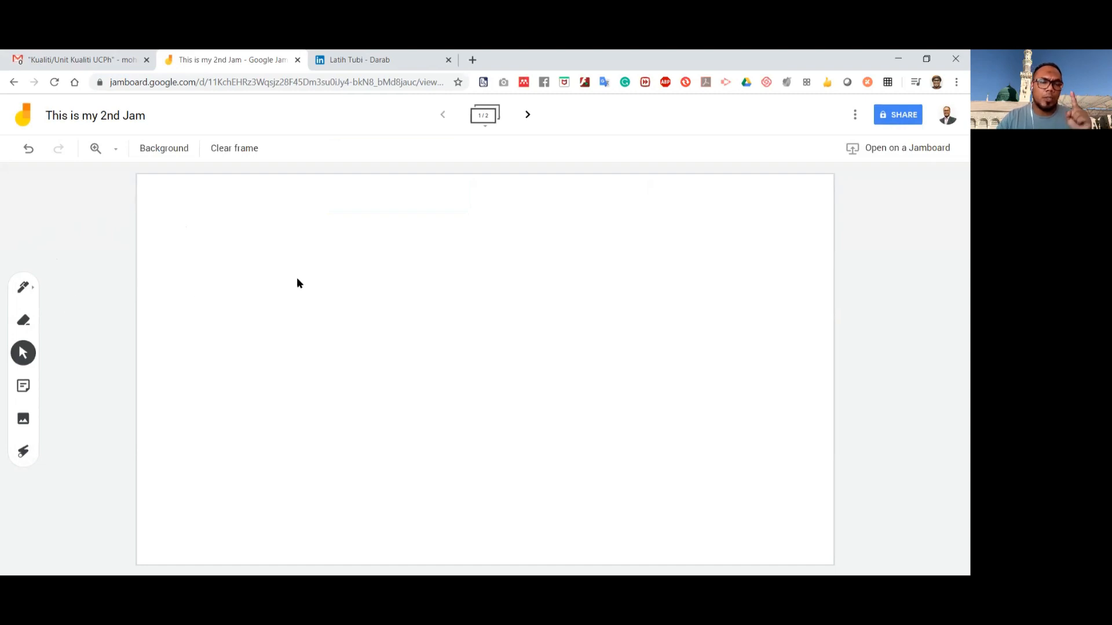
- Add a yellow sticky note reading "60 + 40 =" to the first frame
{"action": "left_click", "coordinate": [23, 386]}
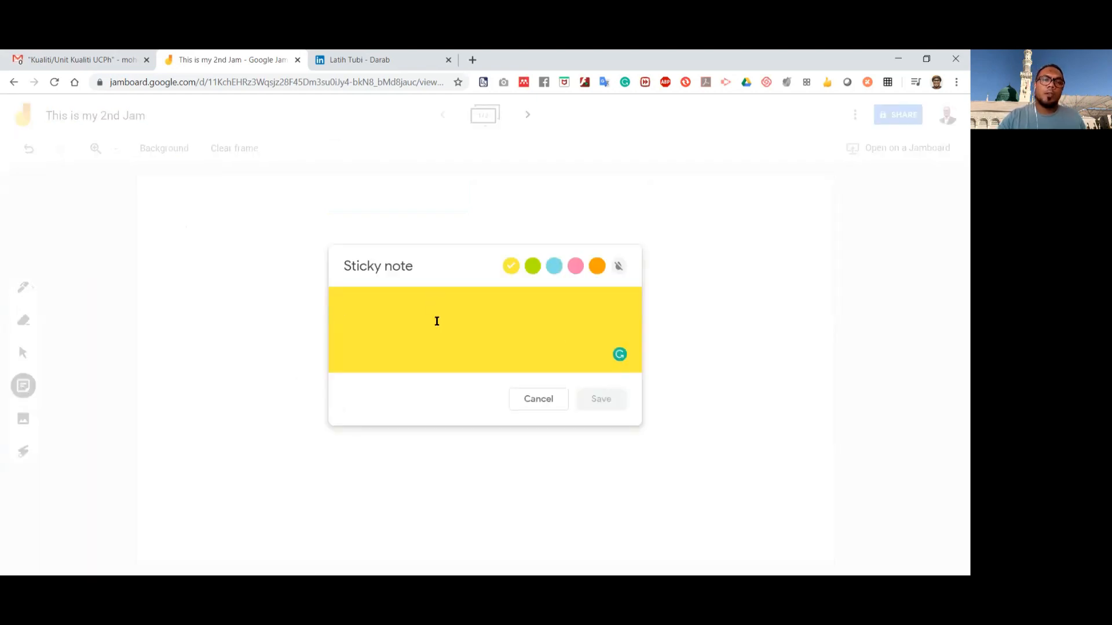
{"action": "type", "text": "60"}
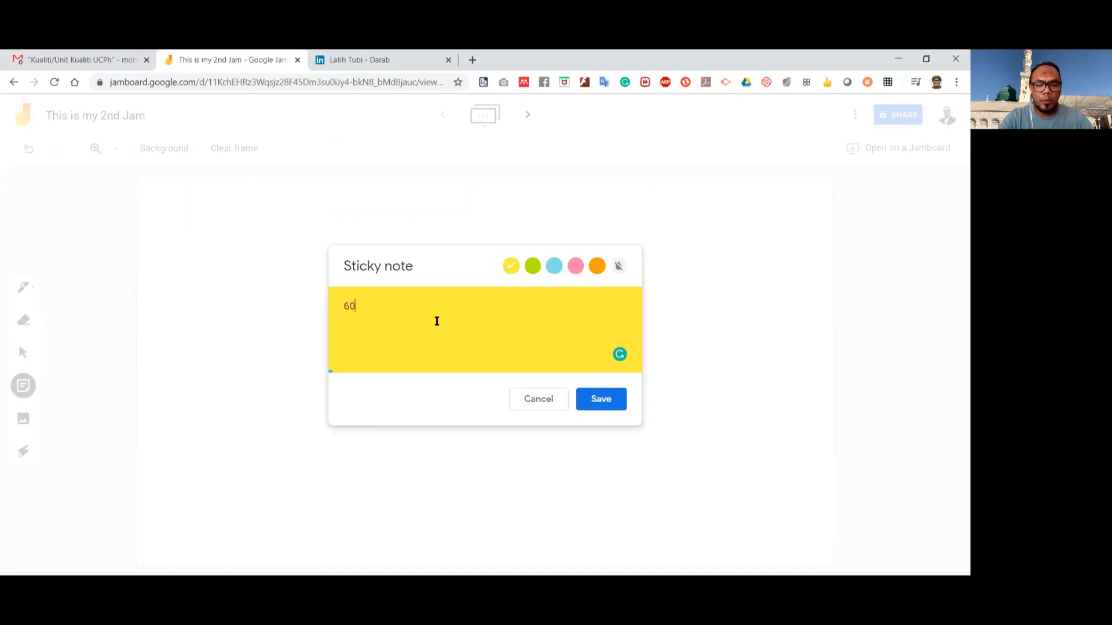
{"action": "type", "text": " + 40 ="}
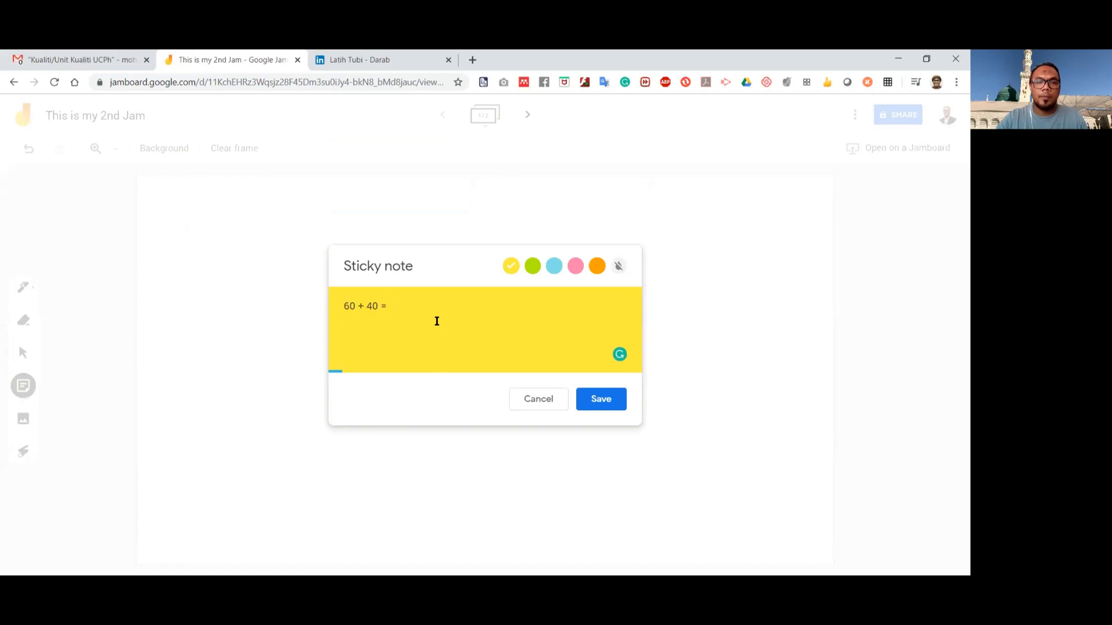
{"action": "left_click", "coordinate": [589, 399]}
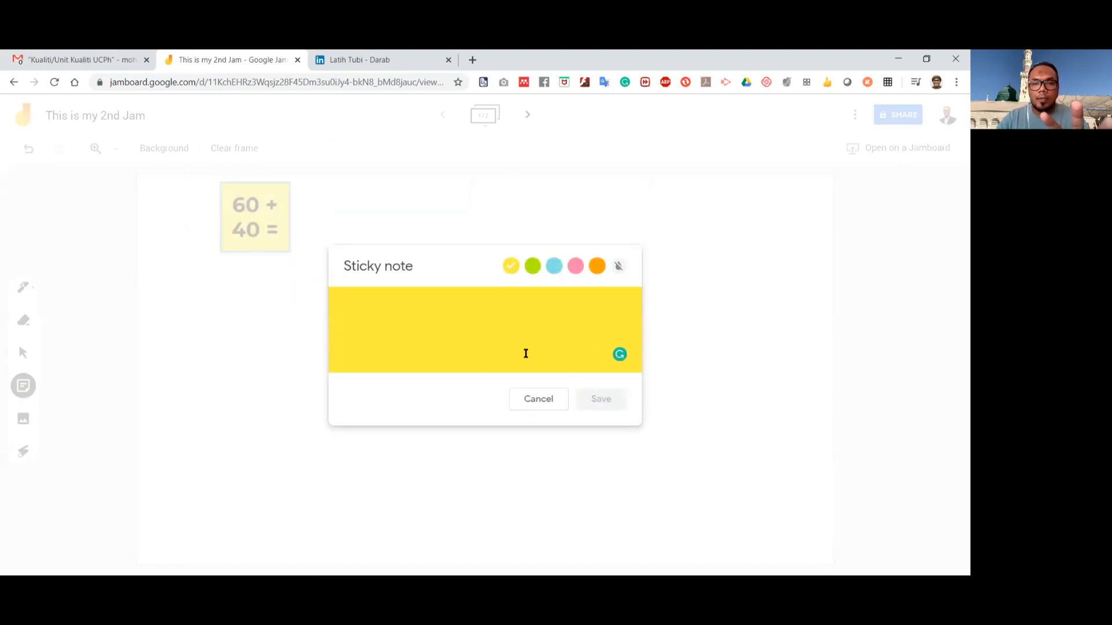
{"action": "left_click", "coordinate": [527, 398]}
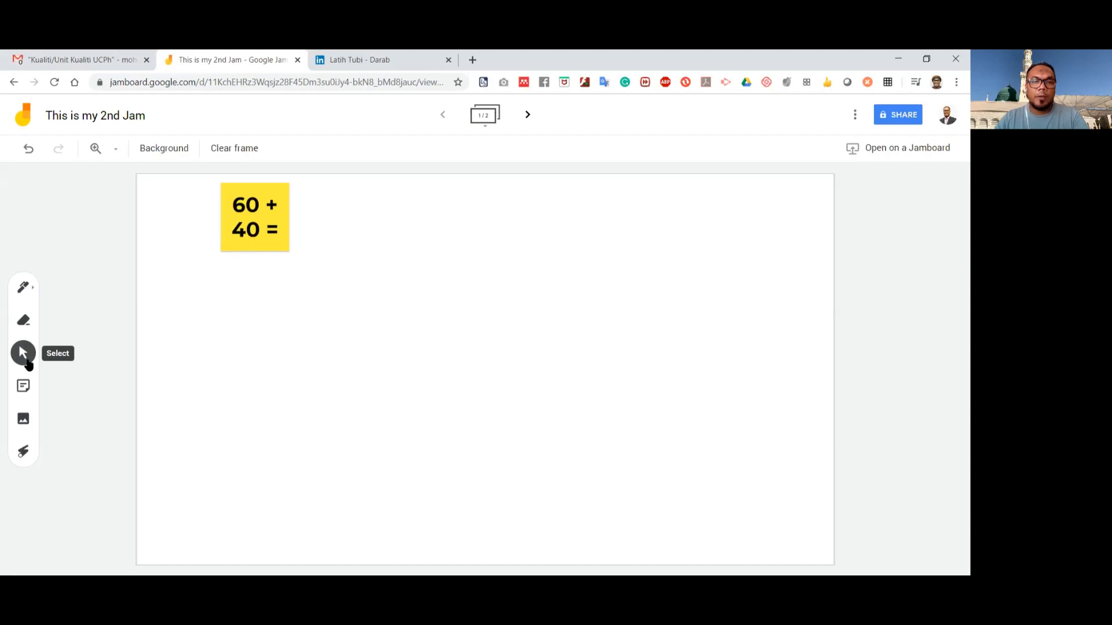
- Enlarge the "60 + 40 =" sticky note to about half the frame's height and position it in the frame's upper-left corner
{"action": "left_click_drag", "start_coordinate": [251, 244], "coordinate": [353, 404]}
{"action": "left_click", "coordinate": [353, 401]}
{"action": "left_click", "coordinate": [164, 190]}
{"action": "left_click_drag", "start_coordinate": [164, 190], "coordinate": [194, 208]}
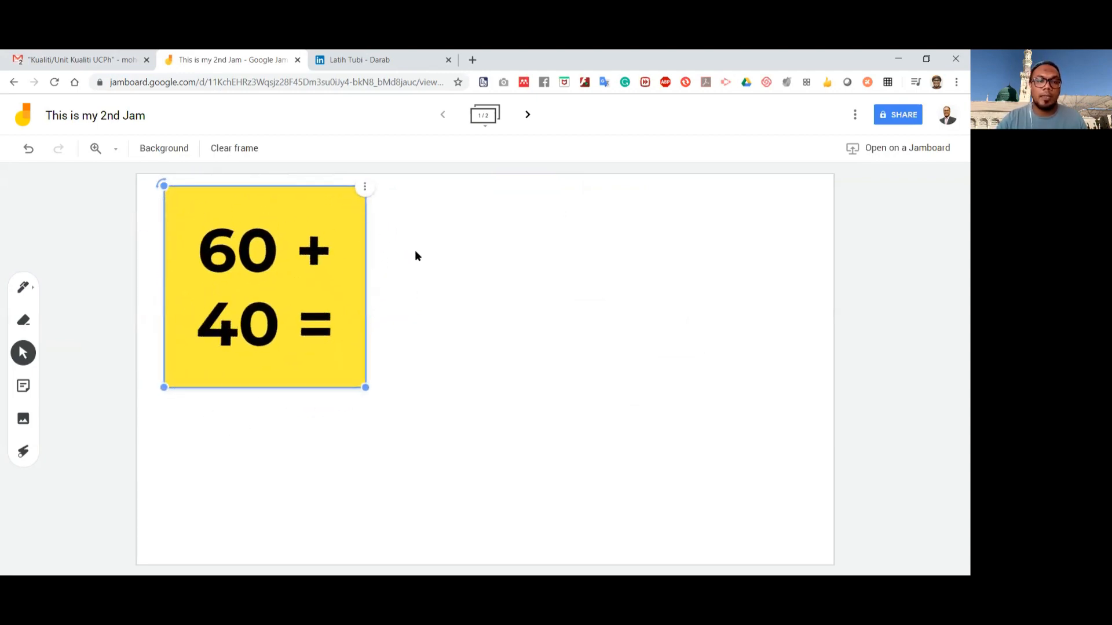
- Duplicate the enlarged sticky note and place the duplicate directly to the right of the original
{"action": "left_click", "coordinate": [365, 189]}
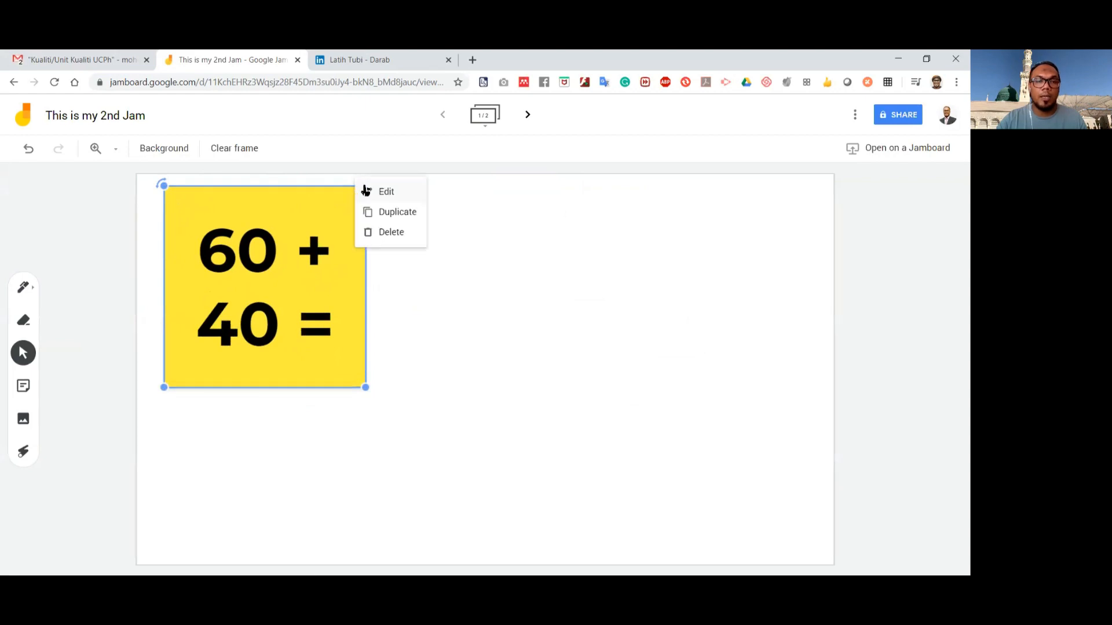
{"action": "left_click", "coordinate": [387, 212]}
{"action": "left_click_drag", "start_coordinate": [383, 226], "coordinate": [539, 226]}
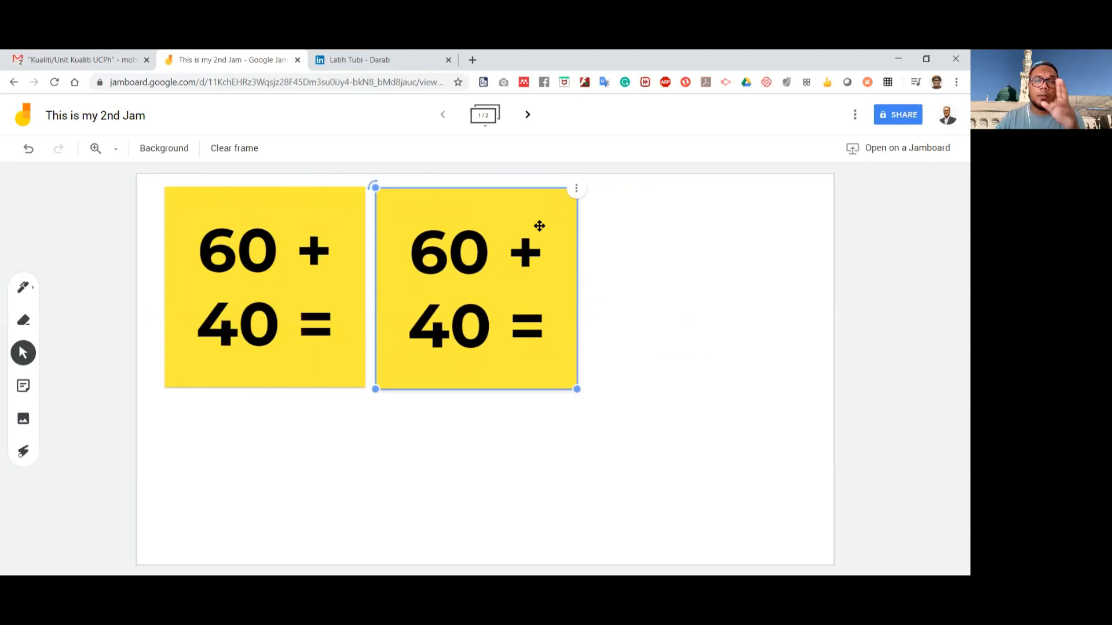
- Copy and paste the second sticky note, placing the pasted note to its right as the third in the row
{"action": "left_click", "coordinate": [732, 295]}
{"action": "left_click", "coordinate": [548, 293]}
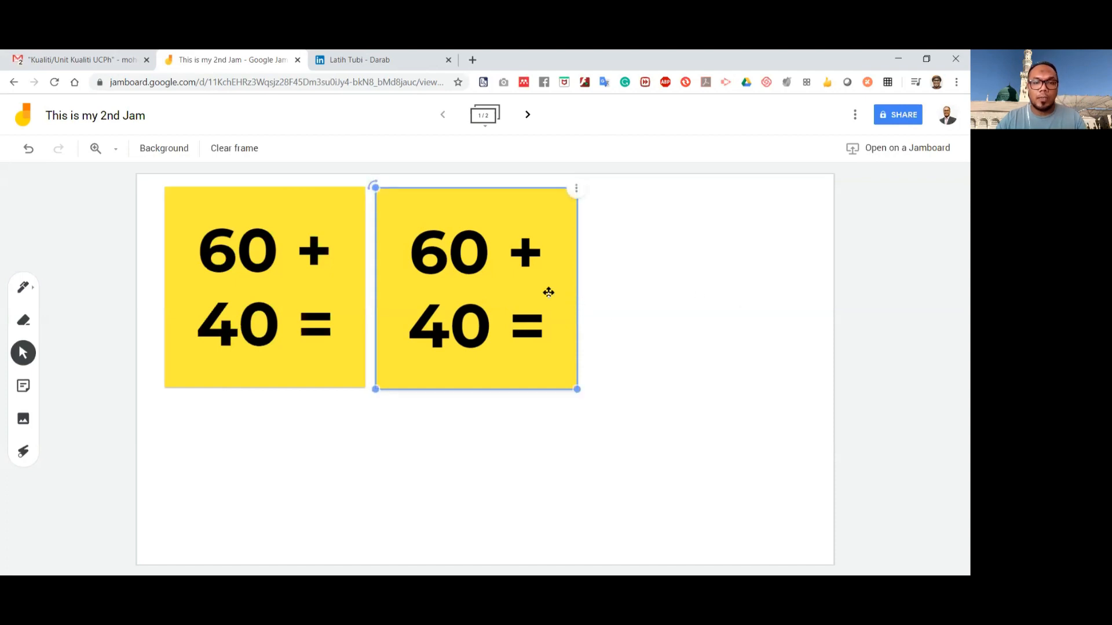
{"action": "left_click", "coordinate": [681, 326]}
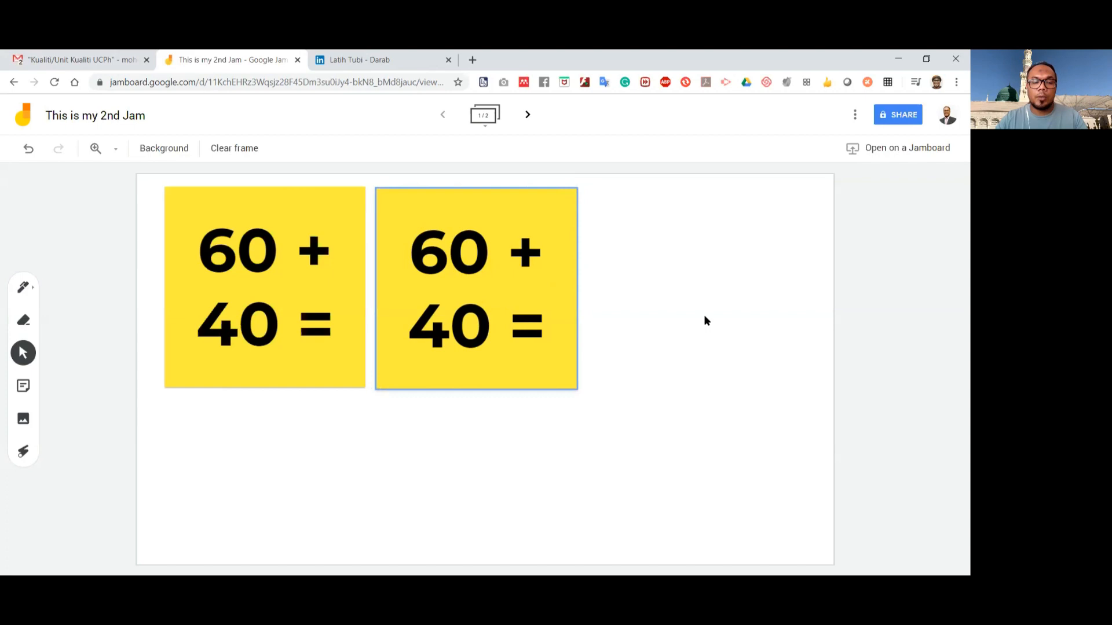
{"action": "key", "text": "ctrl+v"}
{"action": "left_click_drag", "start_coordinate": [551, 285], "coordinate": [742, 275]}
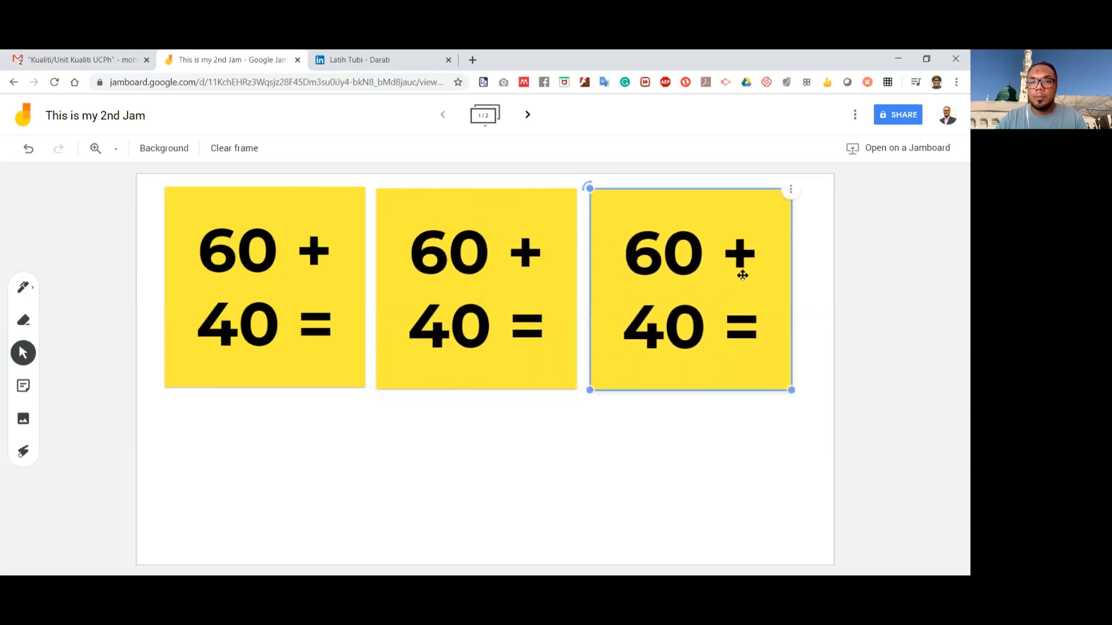
- Paste the copied "60 + 40 =" note onto the second frame and move it to that frame's upper-left corner
{"action": "left_click", "coordinate": [489, 116]}
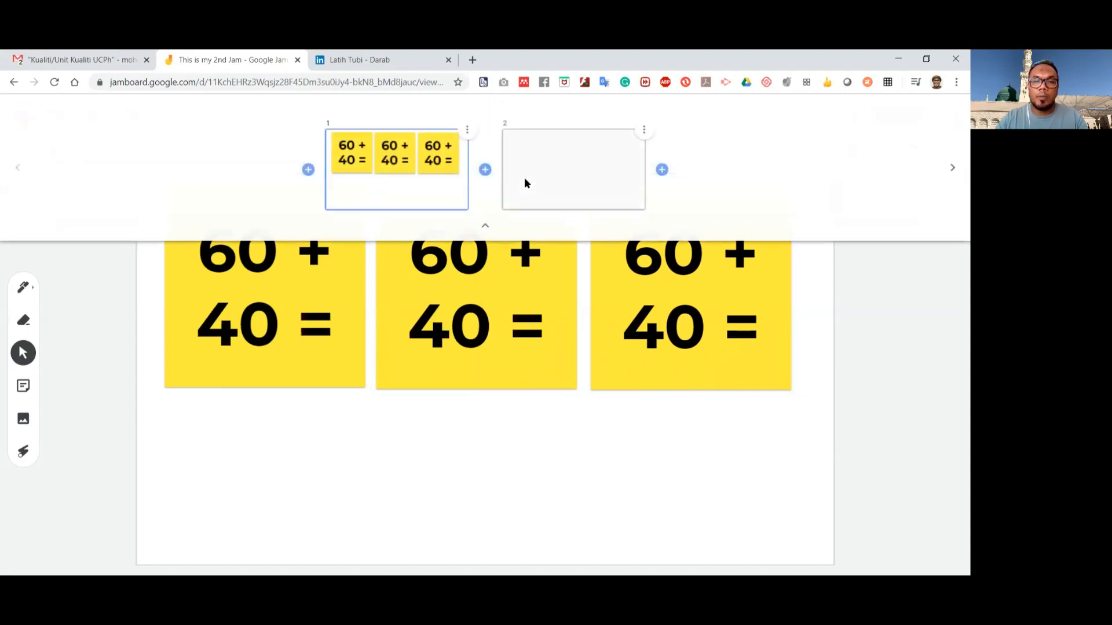
{"action": "left_click", "coordinate": [525, 183]}
{"action": "left_click", "coordinate": [452, 309]}
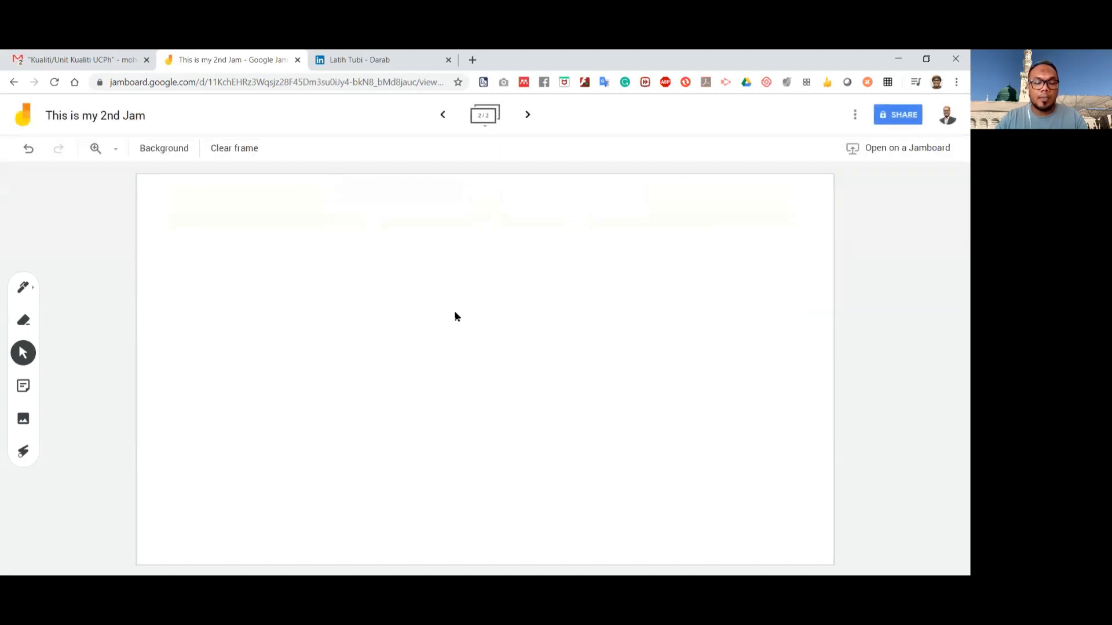
{"action": "key", "text": "ctrl+v"}
{"action": "left_click_drag", "start_coordinate": [496, 285], "coordinate": [279, 264]}
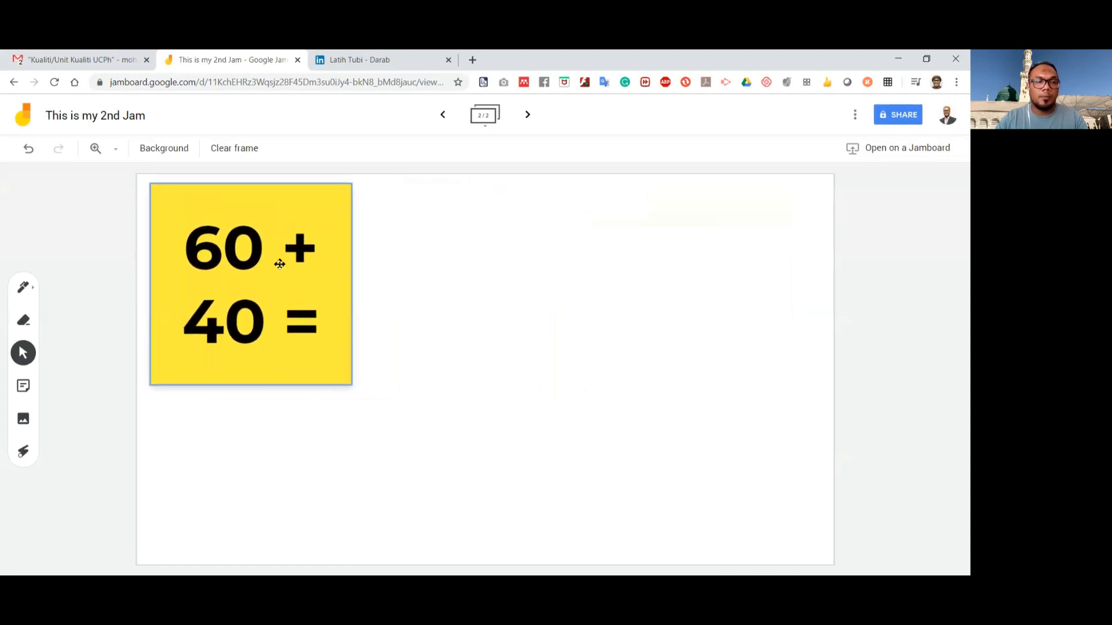
- Change the first "60 + 40 =" sticky note on the first frame to blue
{"action": "left_click", "coordinate": [485, 115]}
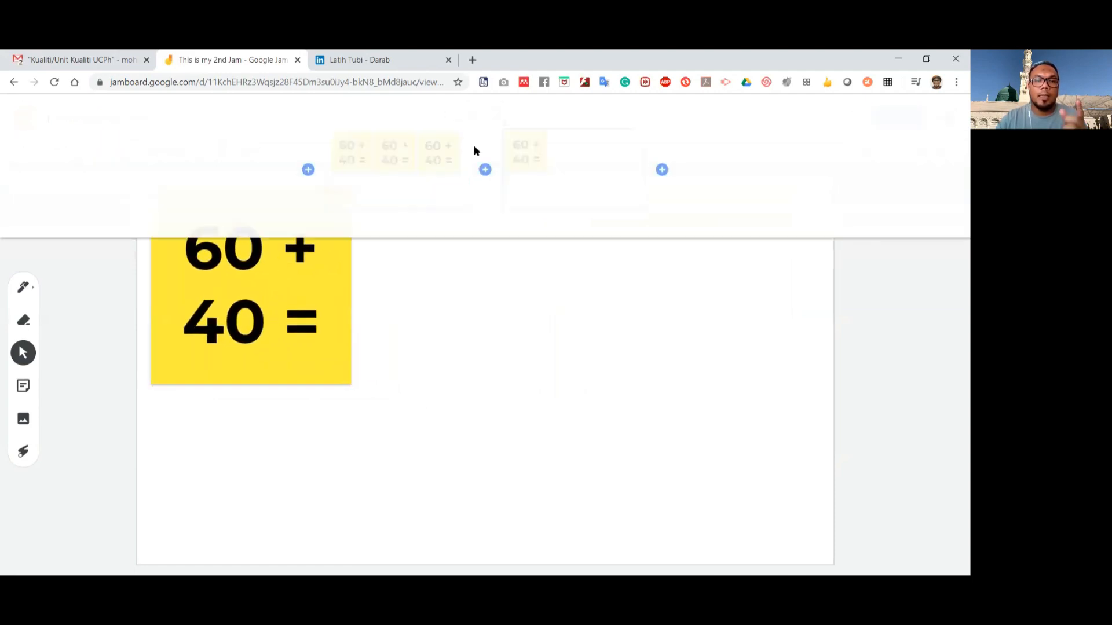
{"action": "left_click", "coordinate": [384, 166]}
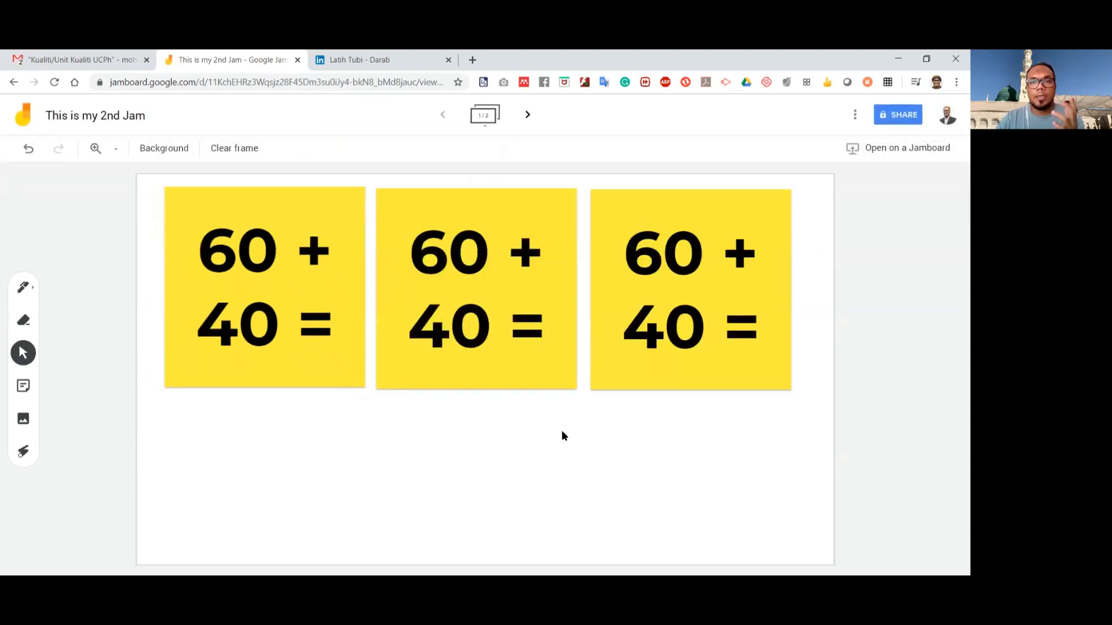
{"action": "left_click", "coordinate": [312, 264]}
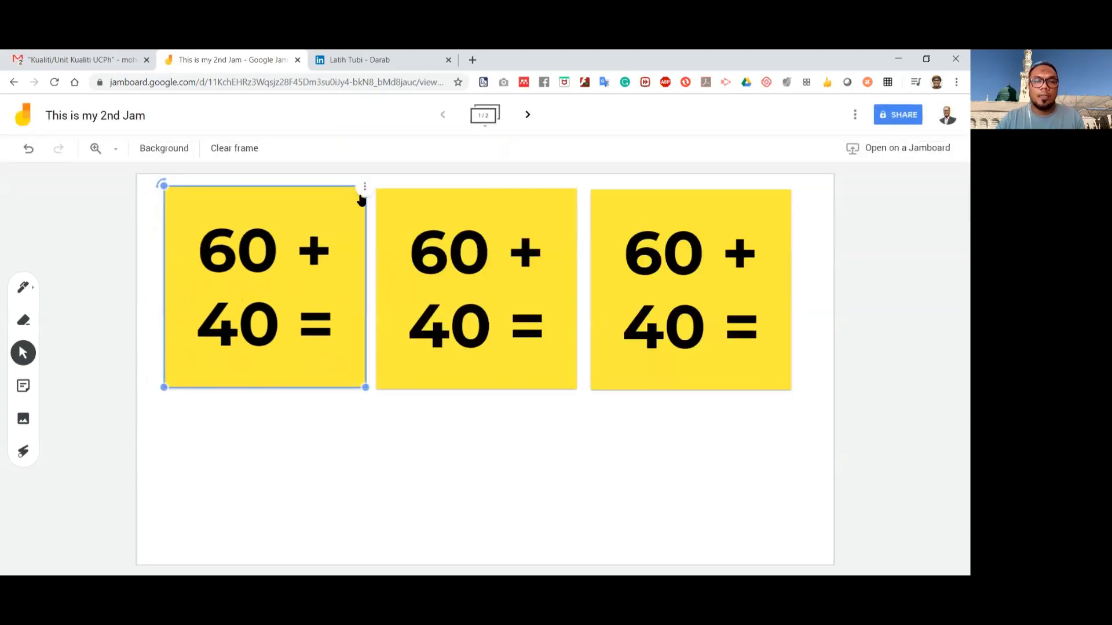
{"action": "left_click", "coordinate": [361, 195]}
{"action": "left_click", "coordinate": [372, 197]}
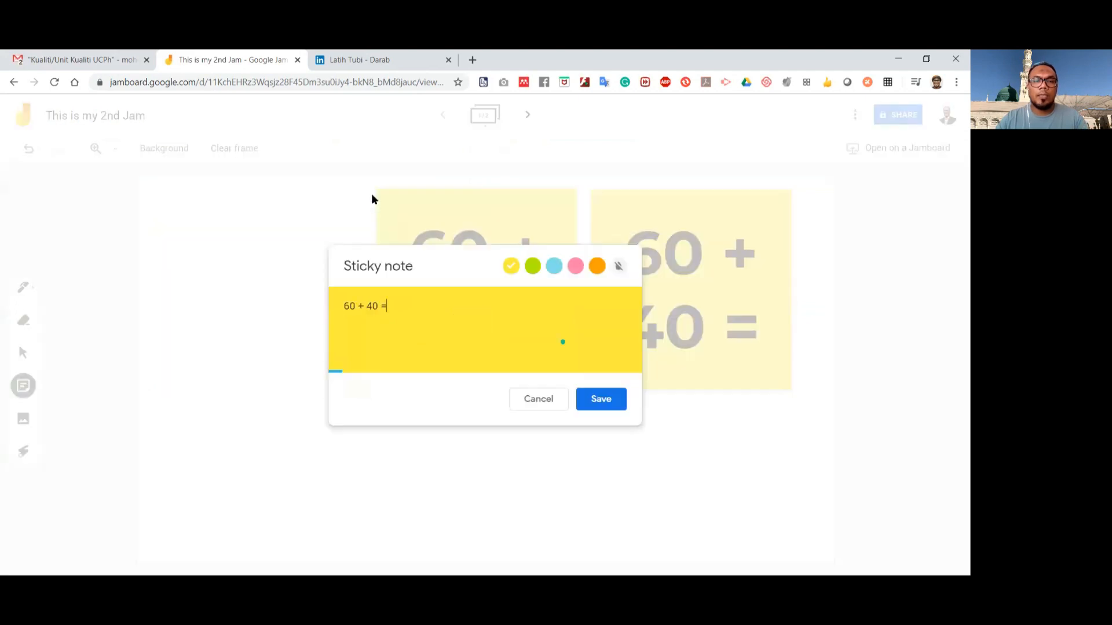
{"action": "left_click", "coordinate": [557, 265]}
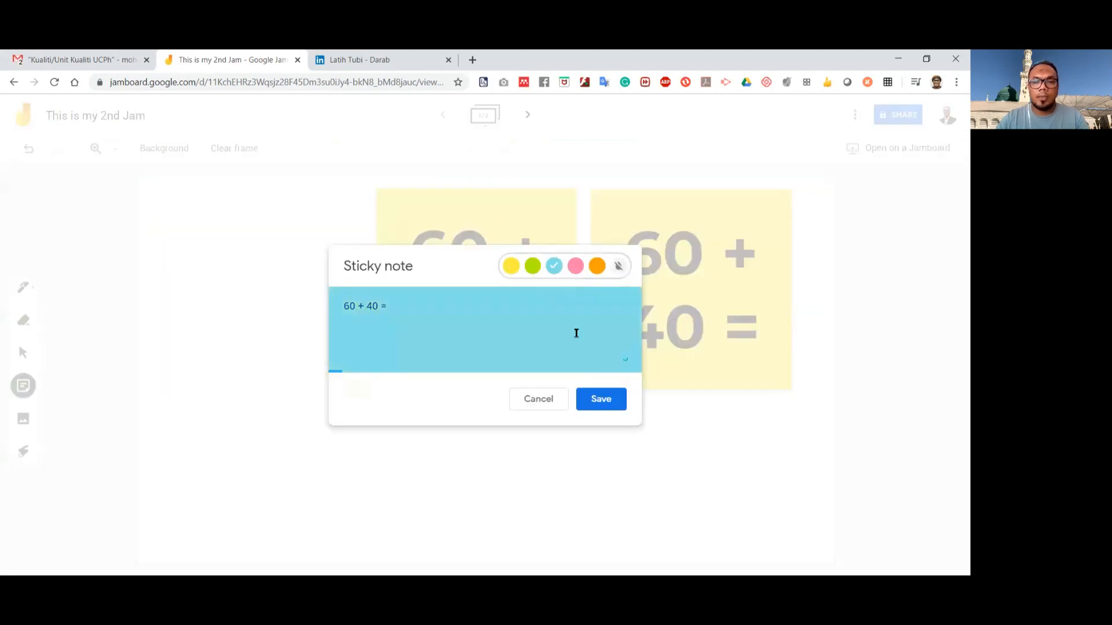
{"action": "left_click", "coordinate": [589, 400]}
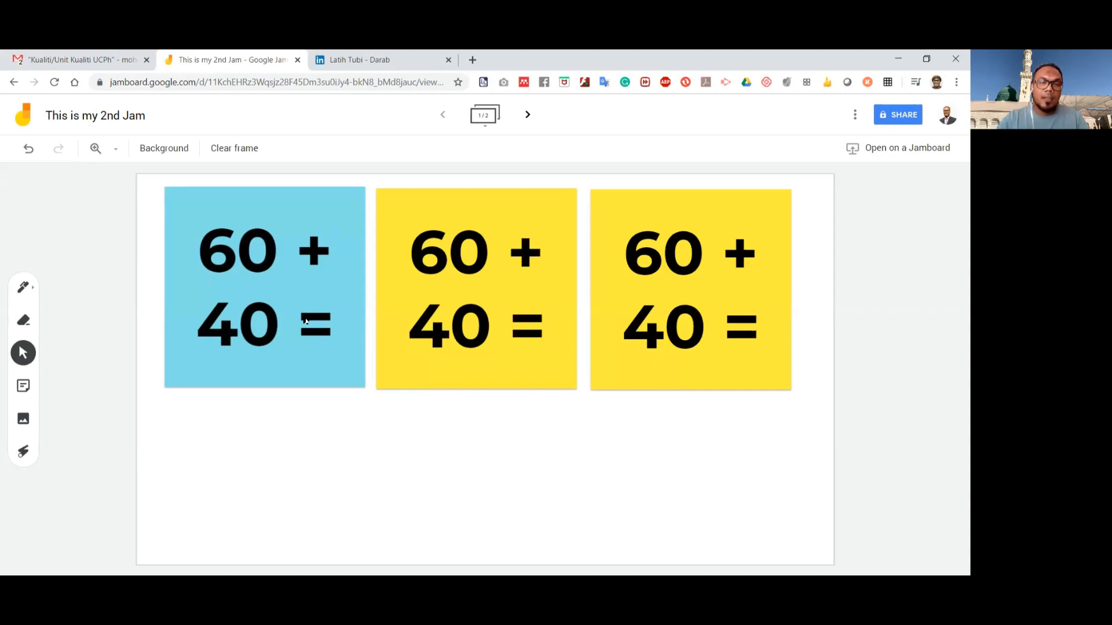
- Handwrite "Jam" with the black pen below the blue sticky note
{"action": "left_click", "coordinate": [24, 292]}
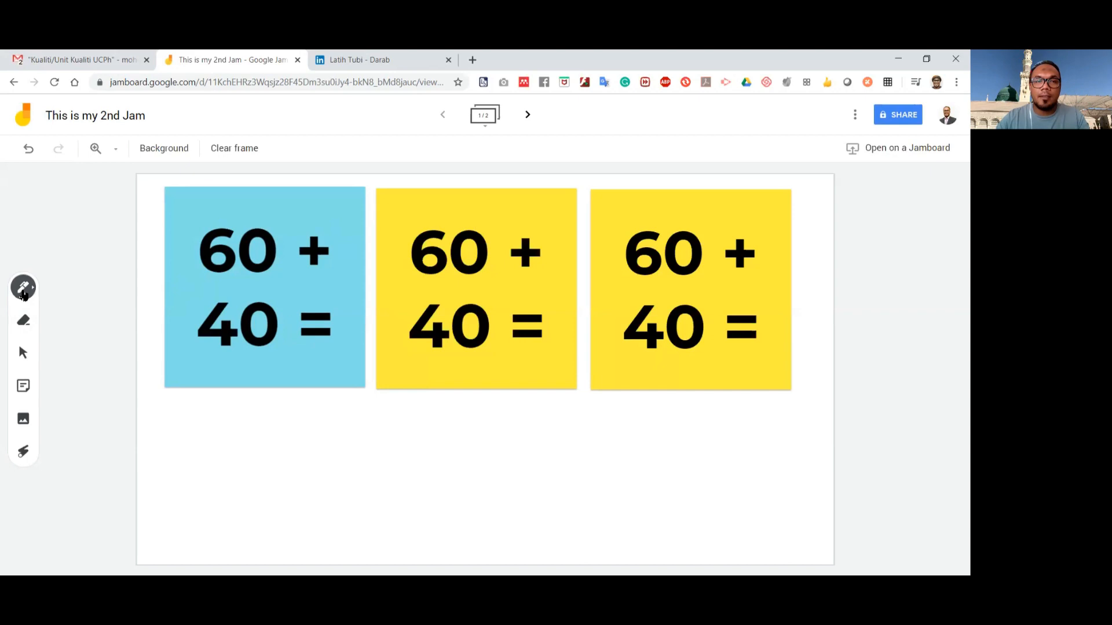
{"action": "left_click_drag", "start_coordinate": [163, 409], "coordinate": [263, 414]}
{"action": "left_click_drag", "start_coordinate": [205, 485], "coordinate": [174, 463]}
{"action": "left_click_drag", "start_coordinate": [212, 413], "coordinate": [213, 480]}
{"action": "mouse_move", "coordinate": [257, 439]}
{"action": "left_mouse_down"}
{"action": "mouse_move", "coordinate": [216, 470]}
{"action": "mouse_move", "coordinate": [263, 497]}
{"action": "mouse_move", "coordinate": [293, 454]}
{"action": "mouse_move", "coordinate": [355, 442]}
{"action": "mouse_move", "coordinate": [370, 494]}
{"action": "left_mouse_up"}
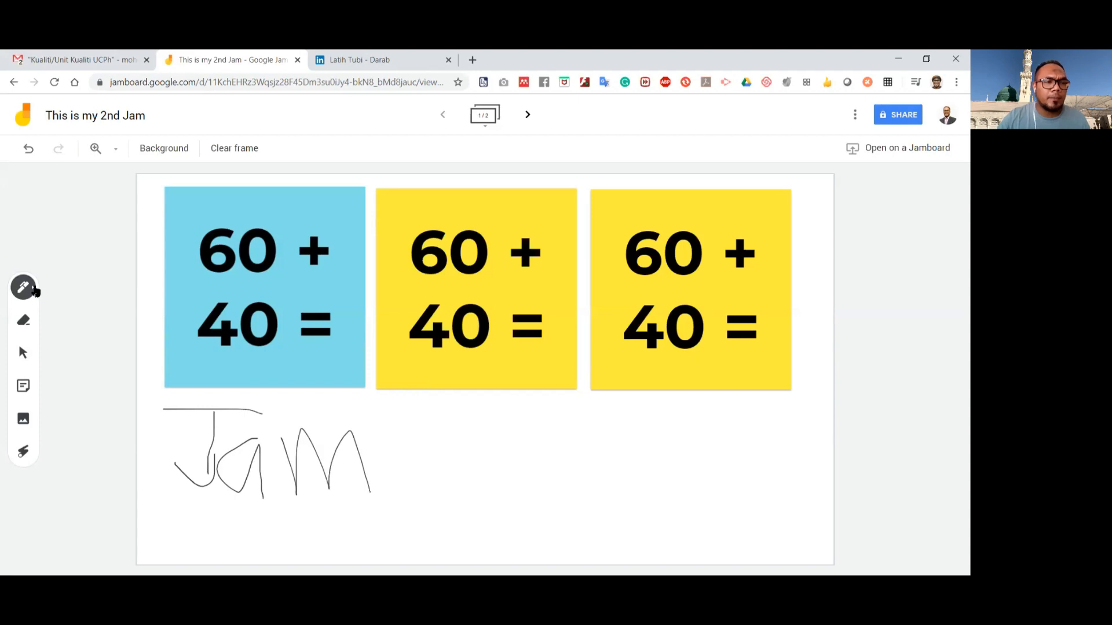
- Switch the pen colour to blue and handwrite "Ja" to the right of the black "Jam"
{"action": "left_click", "coordinate": [31, 294]}
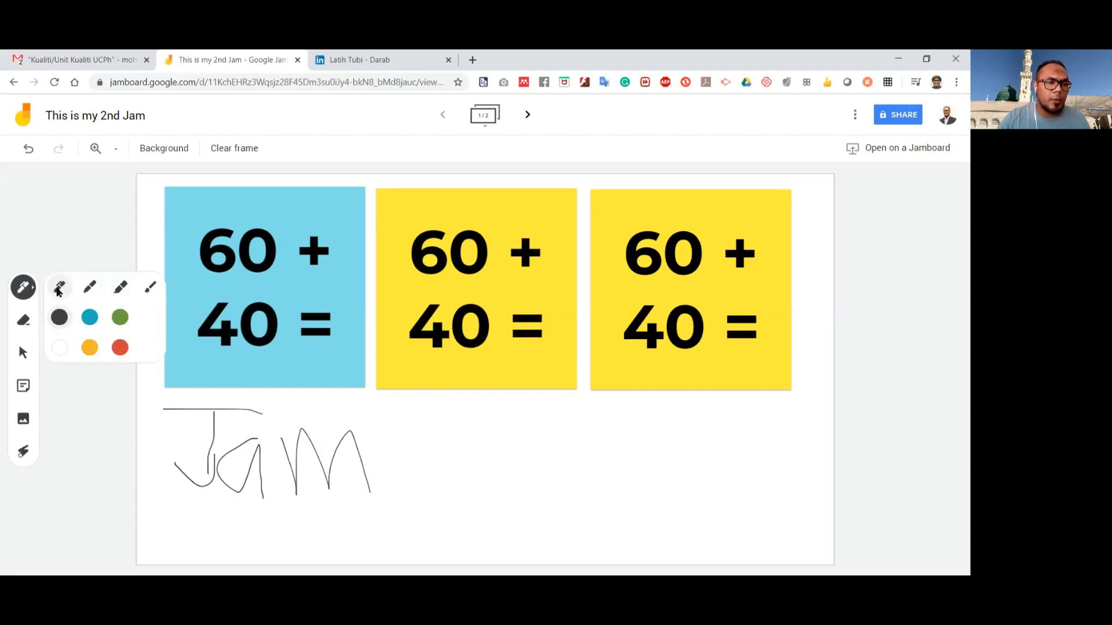
{"action": "left_click", "coordinate": [91, 317]}
{"action": "mouse_move", "coordinate": [458, 423]}
{"action": "left_mouse_down"}
{"action": "mouse_move", "coordinate": [509, 416]}
{"action": "mouse_move", "coordinate": [477, 463]}
{"action": "left_mouse_up"}
{"action": "left_click_drag", "start_coordinate": [532, 434], "coordinate": [548, 426]}
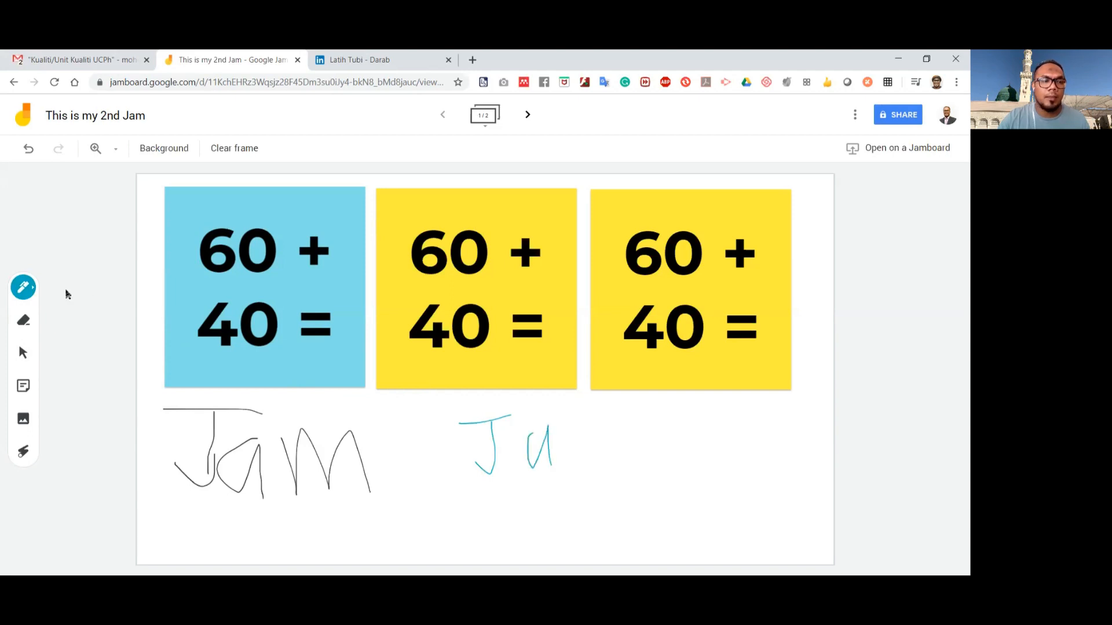
- Draw sample strokes in blue across and beside the handwritten "Jam" using the marker, highlighter and brush
{"action": "left_click", "coordinate": [23, 286]}
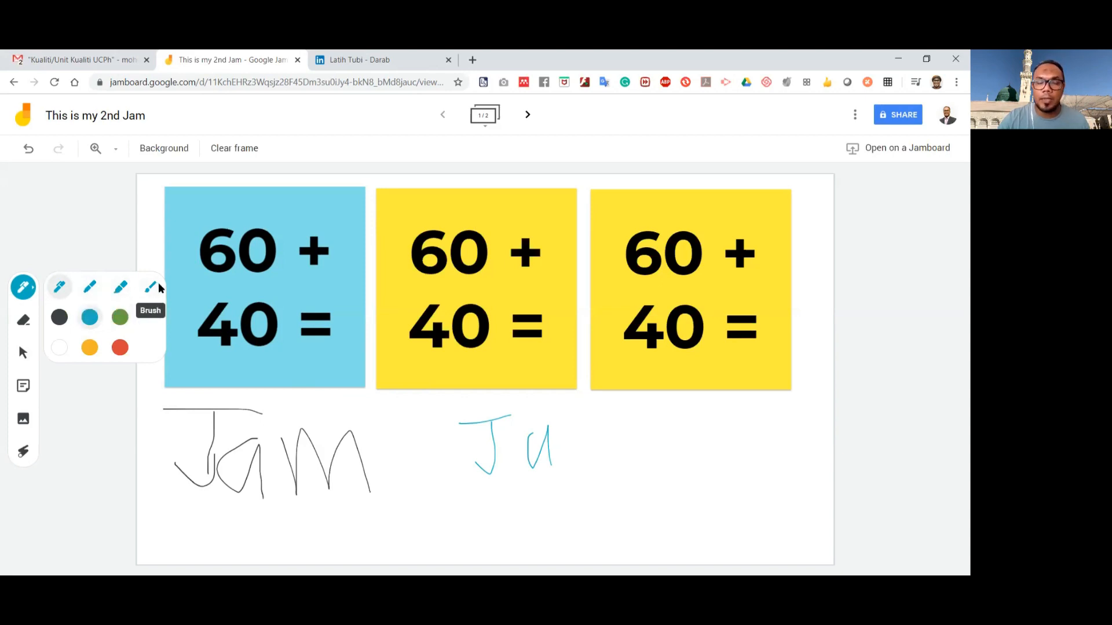
{"action": "left_click", "coordinate": [90, 287]}
{"action": "left_click_drag", "start_coordinate": [318, 408], "coordinate": [446, 413]}
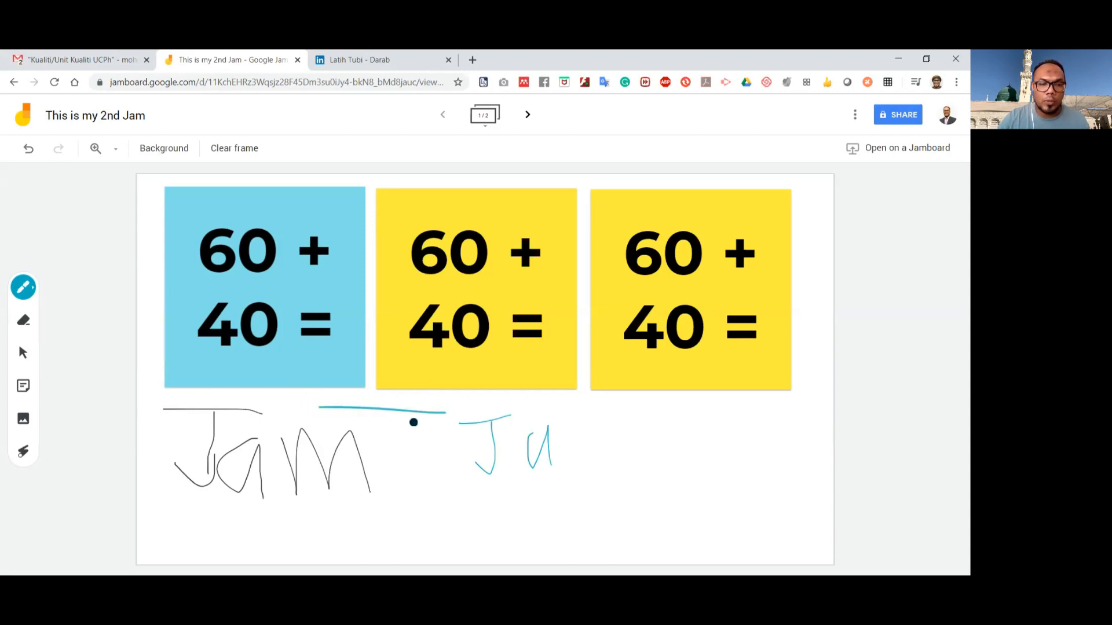
{"action": "left_click", "coordinate": [23, 288]}
{"action": "left_click", "coordinate": [117, 288]}
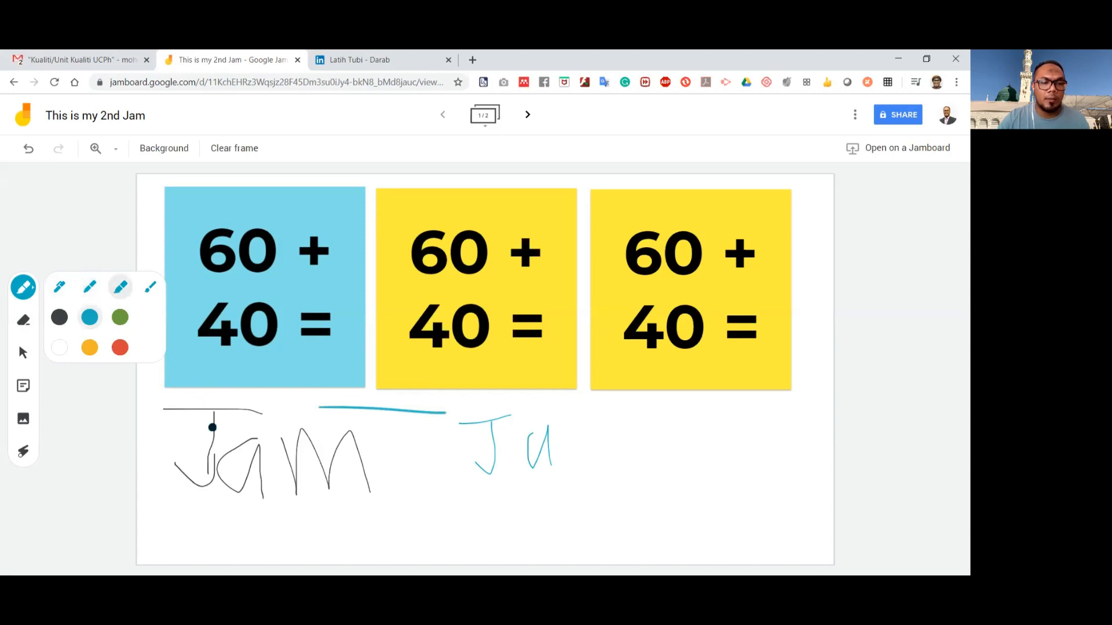
{"action": "left_click_drag", "start_coordinate": [211, 428], "coordinate": [298, 429]}
{"action": "left_click", "coordinate": [23, 287]}
{"action": "left_click", "coordinate": [150, 287]}
{"action": "mouse_move", "coordinate": [192, 424]}
{"action": "left_mouse_down"}
{"action": "mouse_move", "coordinate": [312, 429]}
{"action": "mouse_move", "coordinate": [401, 482]}
{"action": "left_mouse_up"}
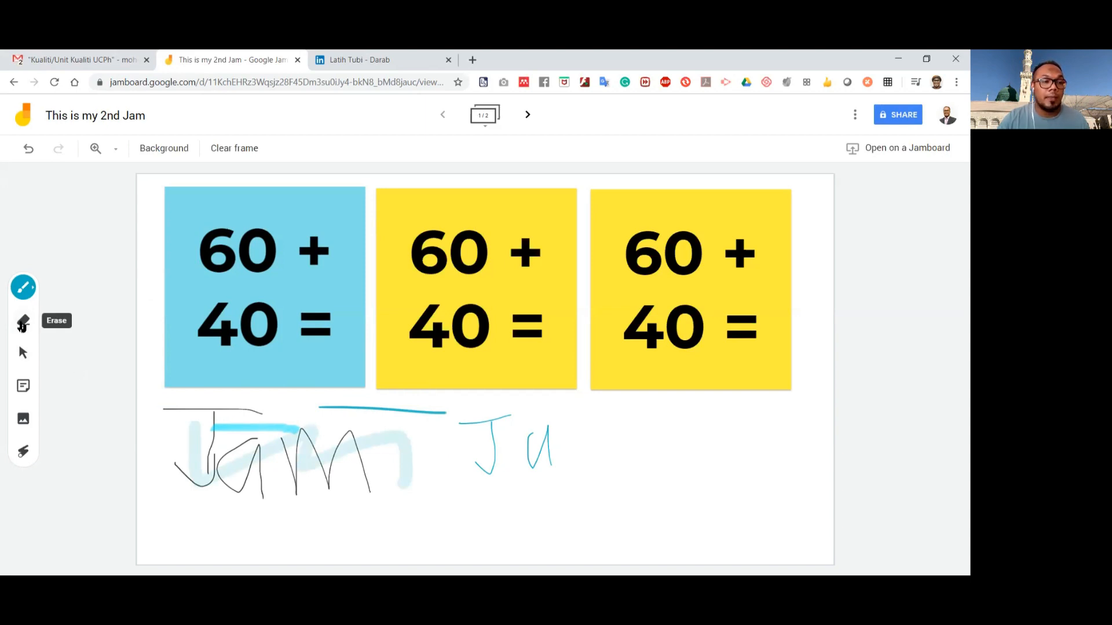
- Erase the blue handwritten "a" beside the blue "J"
{"action": "left_click", "coordinate": [23, 325]}
{"action": "mouse_move", "coordinate": [527, 430]}
{"action": "left_mouse_down"}
{"action": "mouse_move", "coordinate": [524, 446]}
{"action": "mouse_move", "coordinate": [544, 434]}
{"action": "mouse_move", "coordinate": [528, 440]}
{"action": "mouse_move", "coordinate": [533, 460]}
{"action": "mouse_move", "coordinate": [541, 452]}
{"action": "left_mouse_up"}
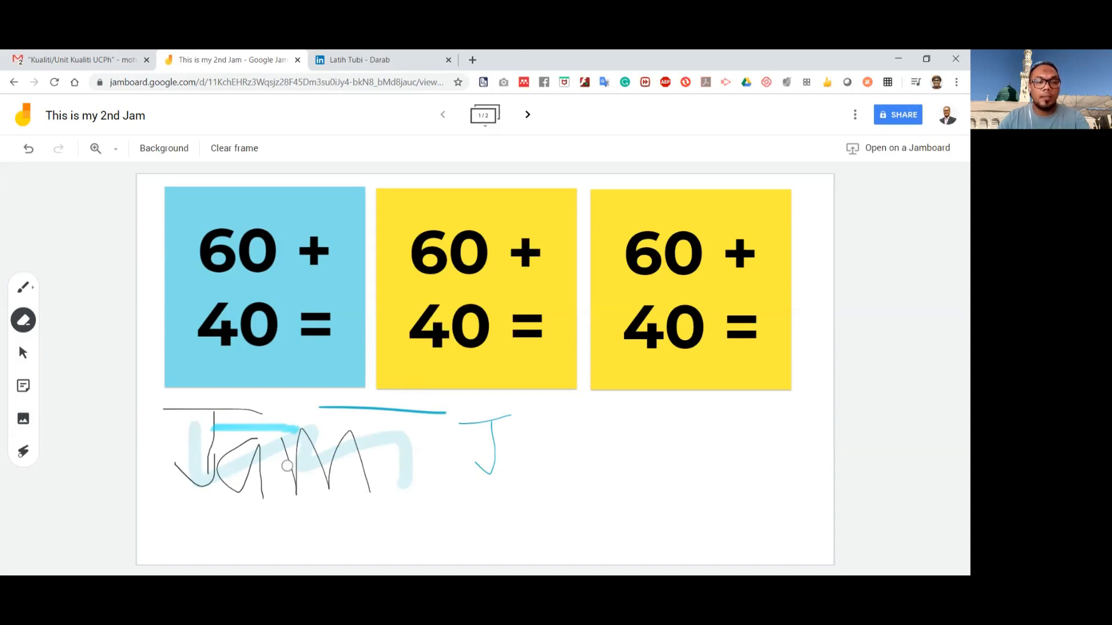
- Switch to the SlideShare "Latih Tubi - Darab" worksheet and save a capture of "2 × 10 =" as Capture.PNG, replacing the existing file
{"action": "left_click", "coordinate": [351, 75]}
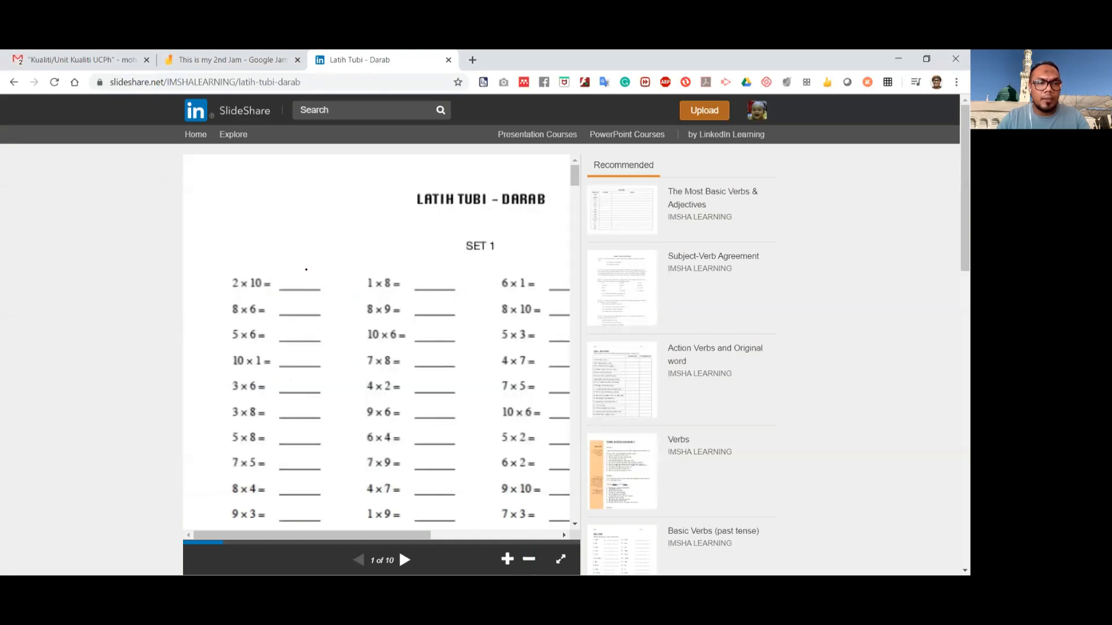
{"action": "key", "text": "Return"}
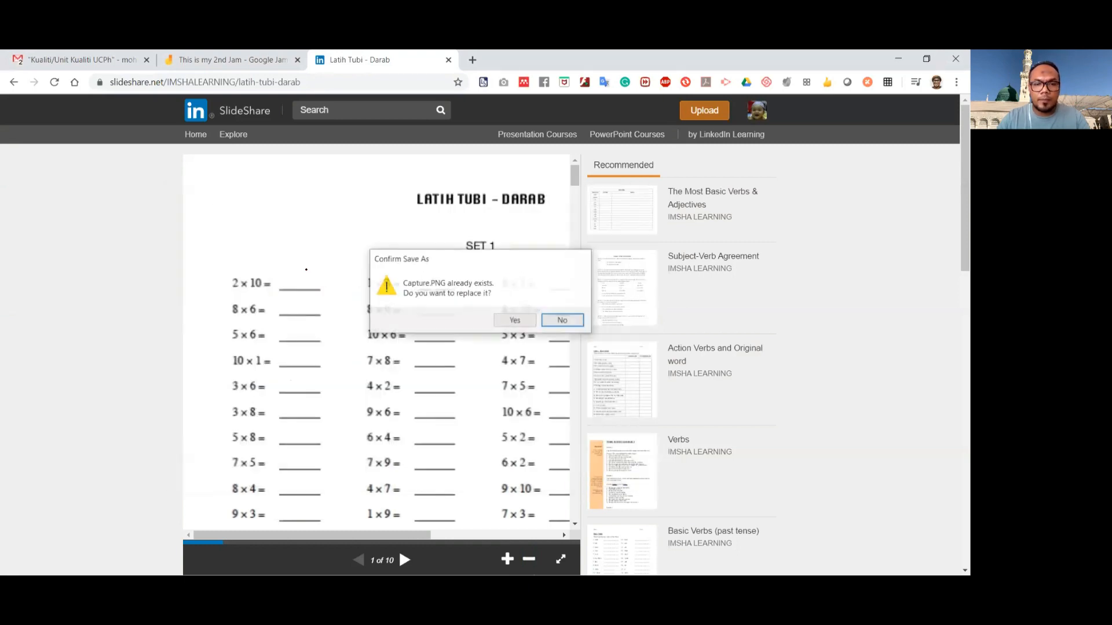
- Return to the jam, insert Capture.PNG from the Desktop, enlarge it and place it to the right of the blue "J"
{"action": "left_click", "coordinate": [237, 60]}
{"action": "left_click", "coordinate": [23, 420]}
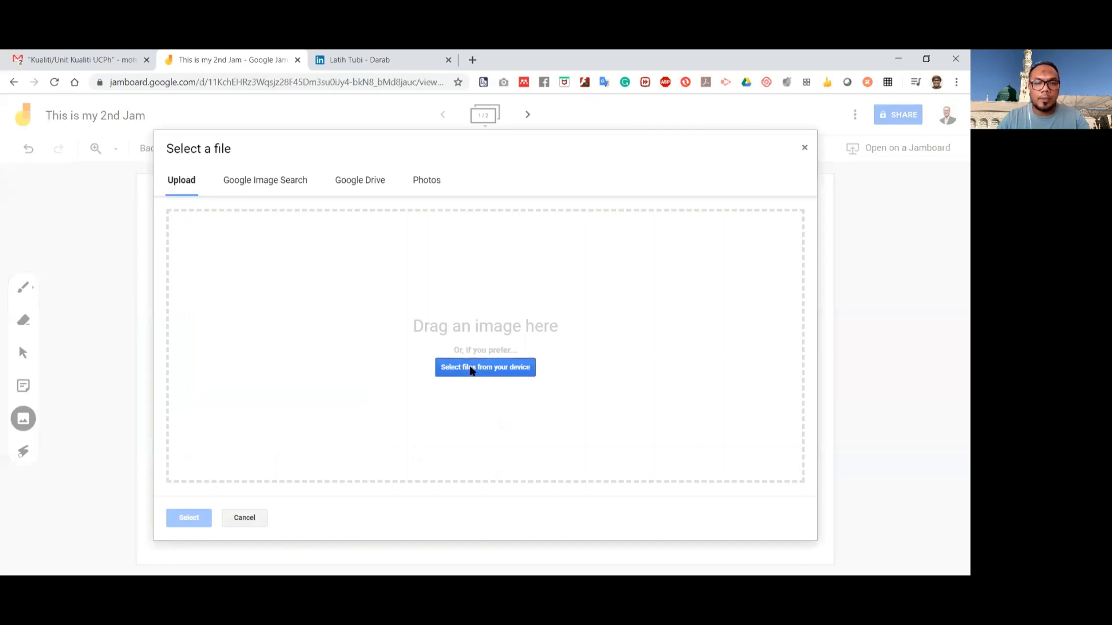
{"action": "left_click", "coordinate": [472, 368]}
{"action": "left_click", "coordinate": [290, 189]}
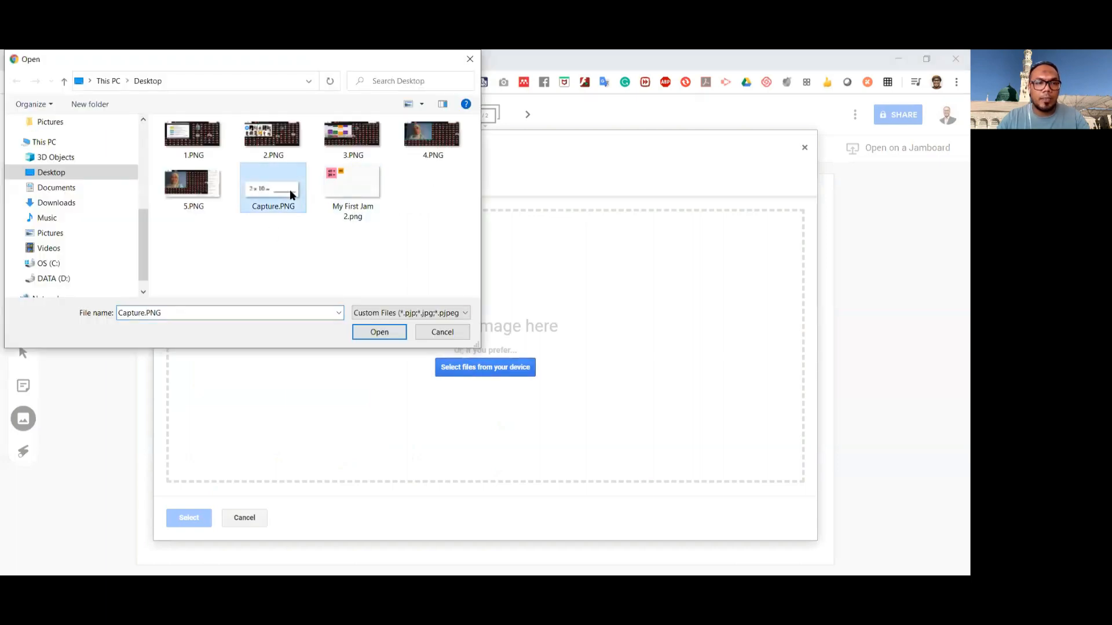
{"action": "left_click", "coordinate": [373, 334]}
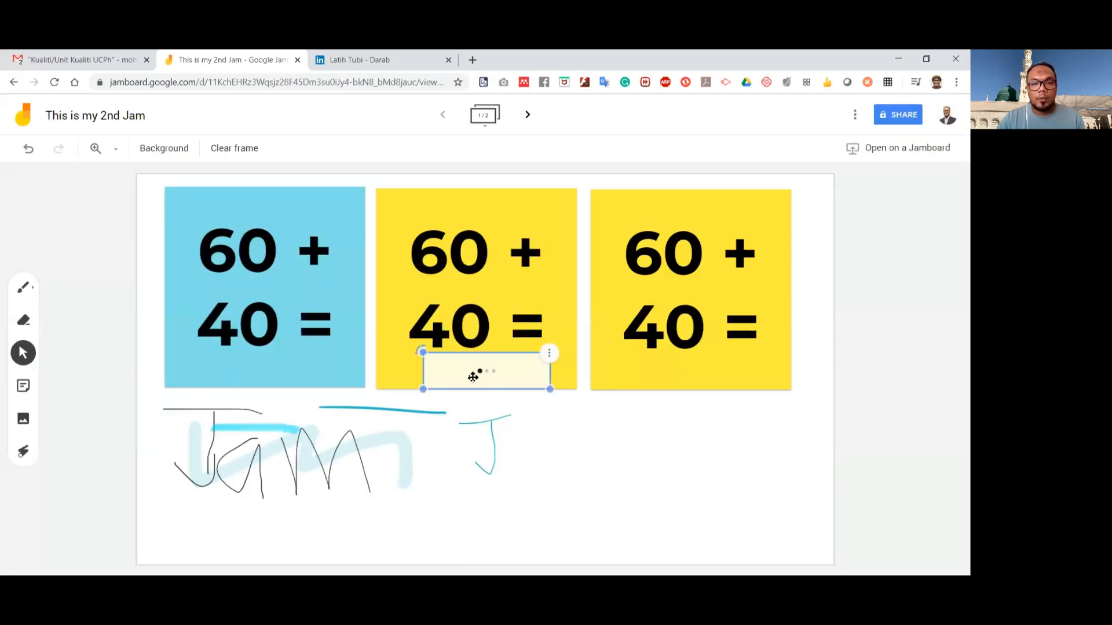
{"action": "left_click_drag", "start_coordinate": [471, 380], "coordinate": [702, 503]}
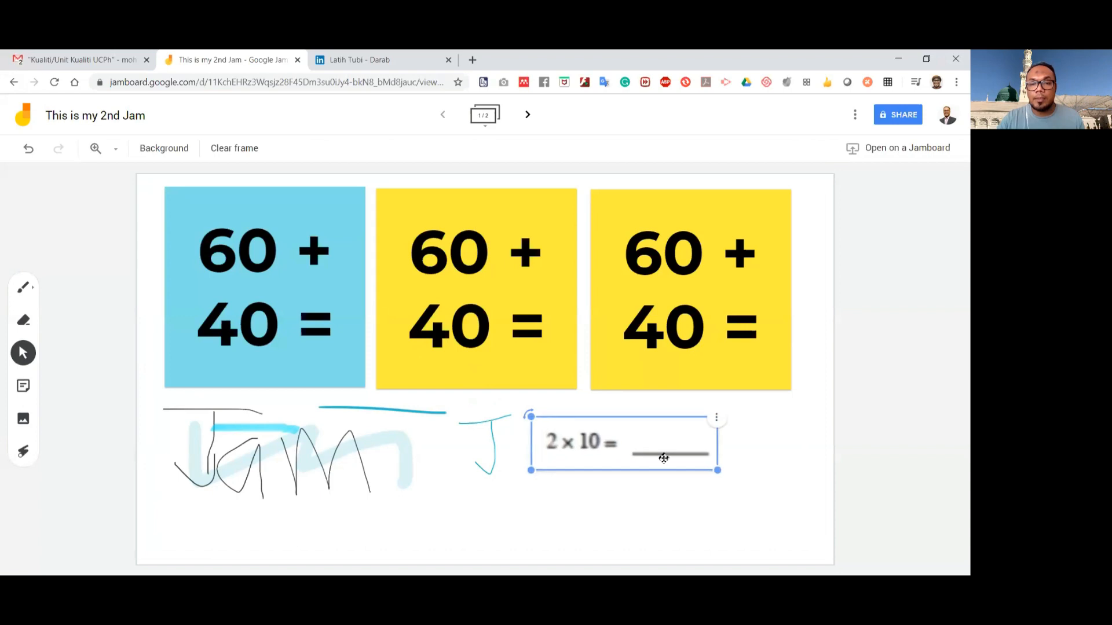
{"action": "left_click", "coordinate": [650, 506]}
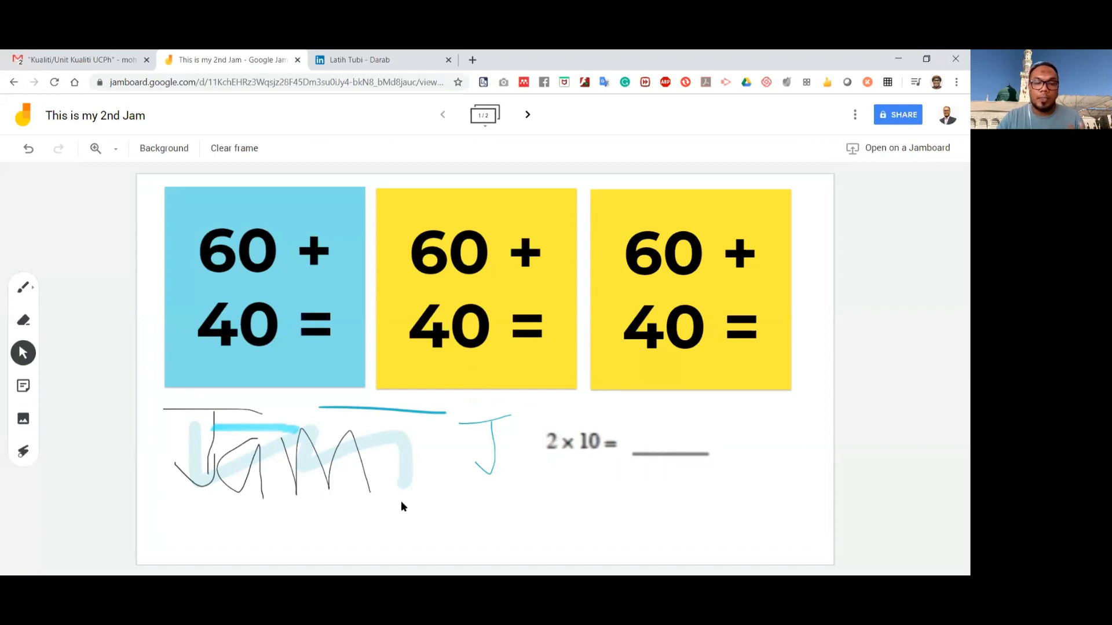
- Use the laser to draw temporary red trails over the handwriting, the inserted "2 × 10 =" image and the sticky notes
{"action": "left_click", "coordinate": [22, 454]}
{"action": "left_click_drag", "start_coordinate": [215, 431], "coordinate": [448, 407]}
{"action": "left_click_drag", "start_coordinate": [422, 470], "coordinate": [692, 360]}
{"action": "left_click_drag", "start_coordinate": [637, 467], "coordinate": [790, 367]}
{"action": "left_click_drag", "start_coordinate": [720, 471], "coordinate": [815, 434]}
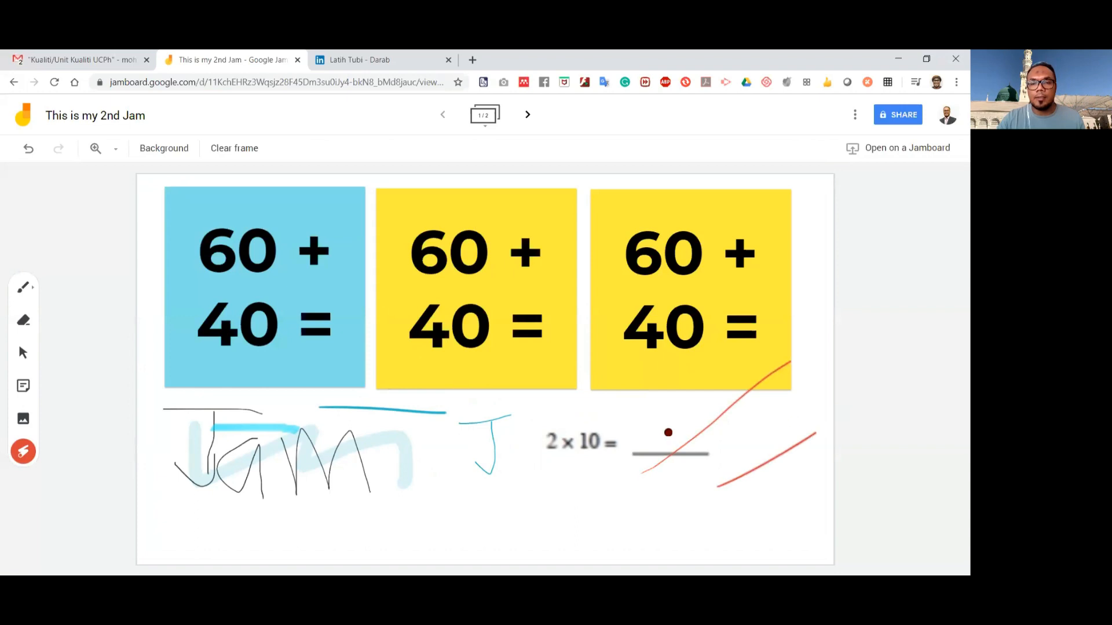
{"action": "mouse_move", "coordinate": [320, 216]}
{"action": "left_mouse_down"}
{"action": "mouse_move", "coordinate": [162, 314]}
{"action": "mouse_move", "coordinate": [340, 293]}
{"action": "mouse_move", "coordinate": [273, 197]}
{"action": "mouse_move", "coordinate": [233, 363]}
{"action": "mouse_move", "coordinate": [246, 199]}
{"action": "mouse_move", "coordinate": [273, 350]}
{"action": "mouse_move", "coordinate": [169, 232]}
{"action": "left_mouse_up"}
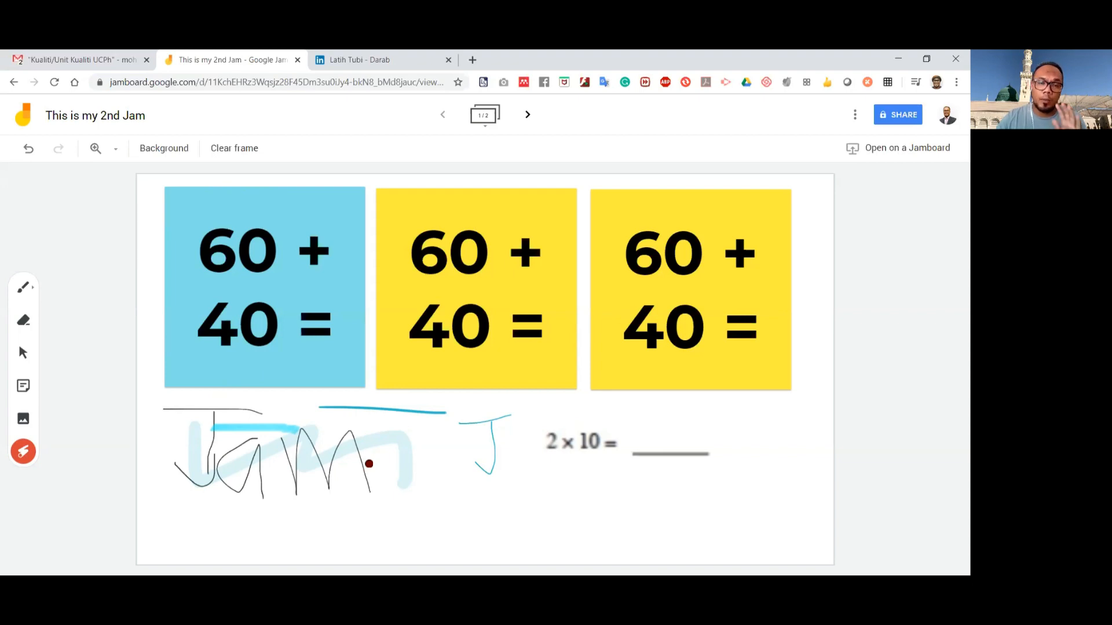
- Add a blue sticky note with a pupil's name to the second frame and place it right of the yellow note
{"action": "left_click", "coordinate": [485, 114]}
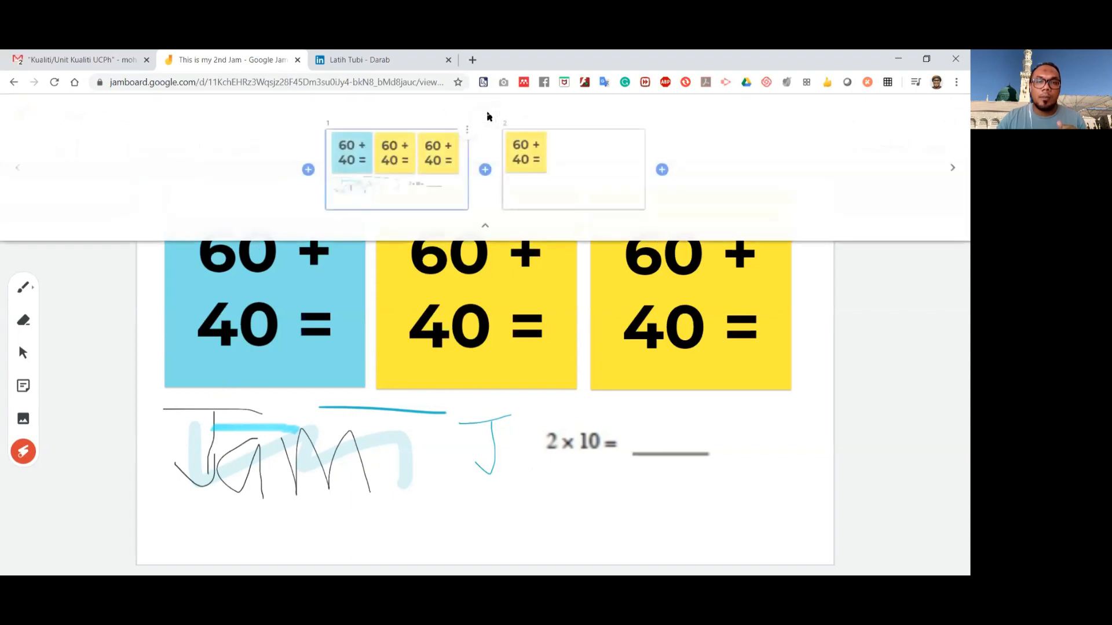
{"action": "left_click", "coordinate": [597, 177]}
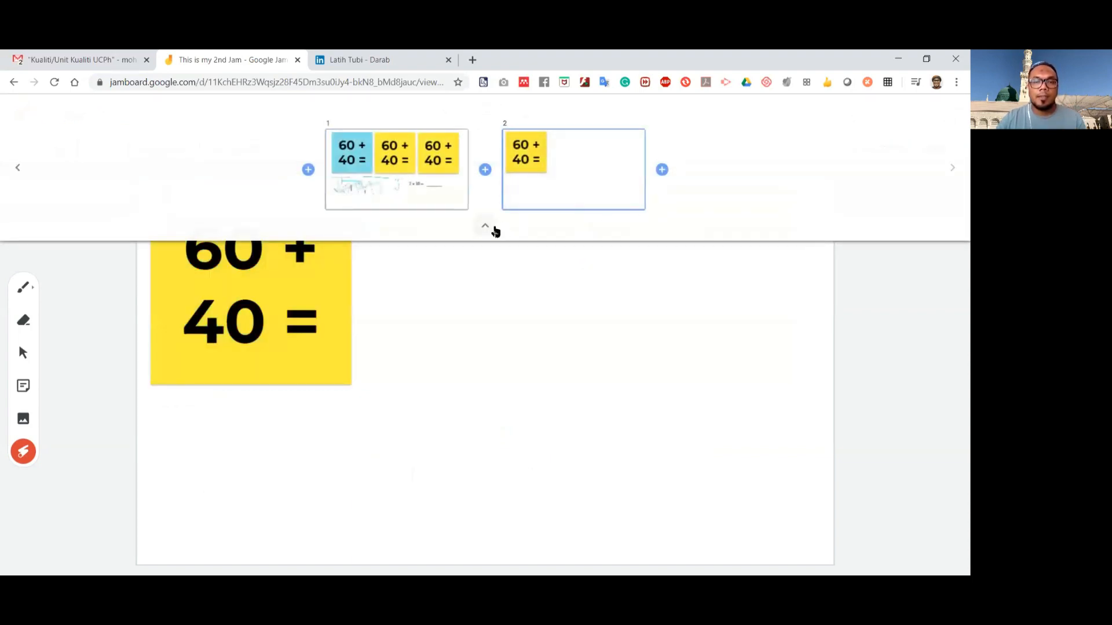
{"action": "left_click", "coordinate": [494, 231]}
{"action": "left_click", "coordinate": [25, 387]}
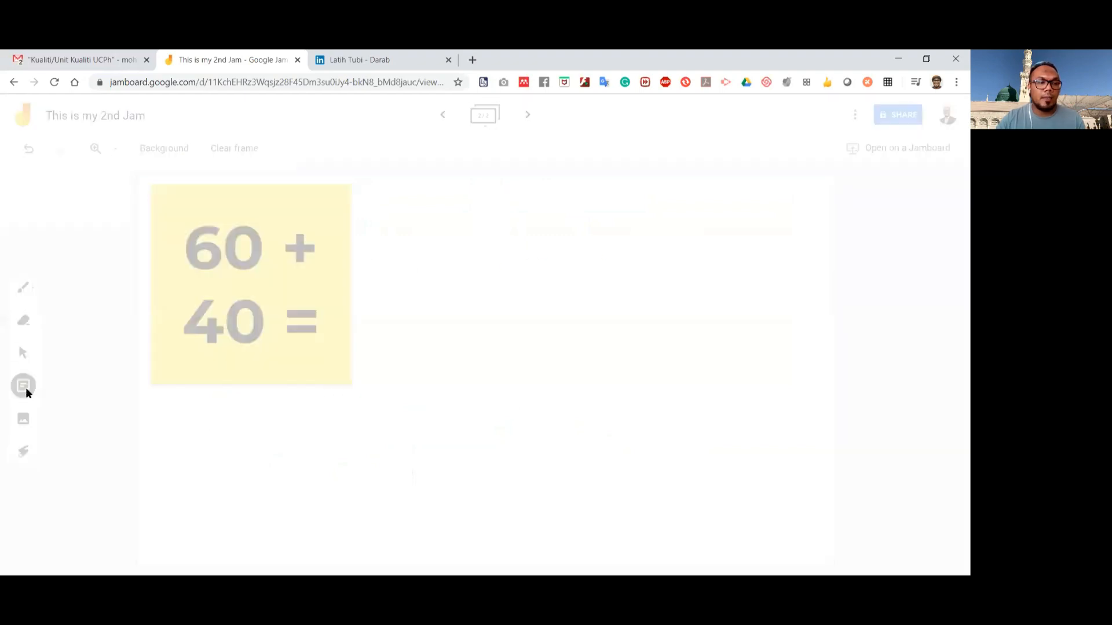
{"action": "type", "text": "Abu"}
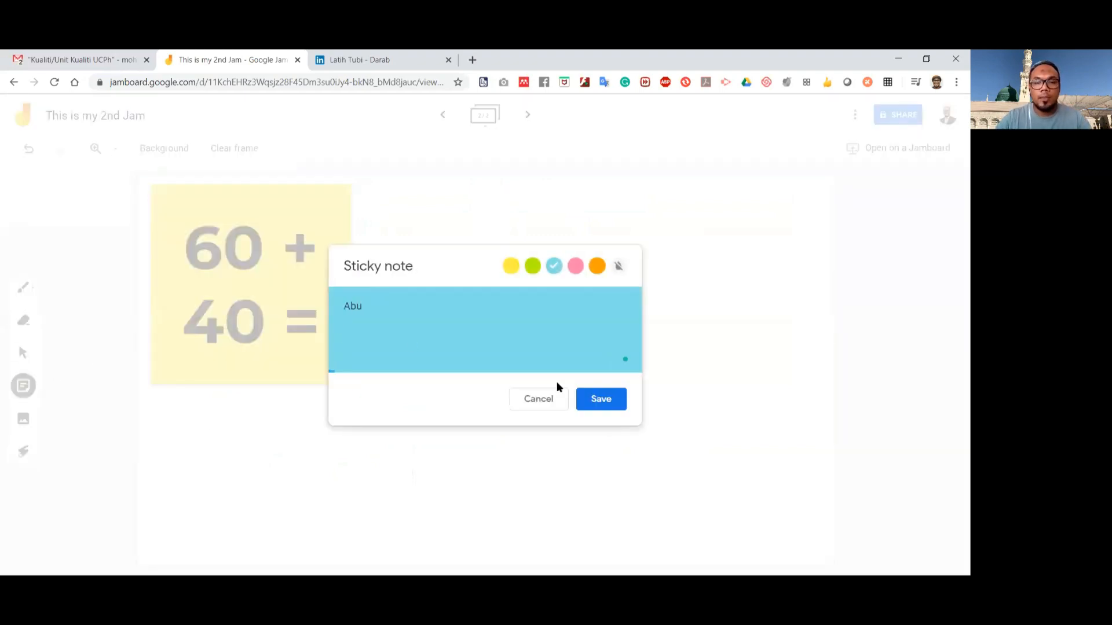
{"action": "left_click", "coordinate": [608, 397]}
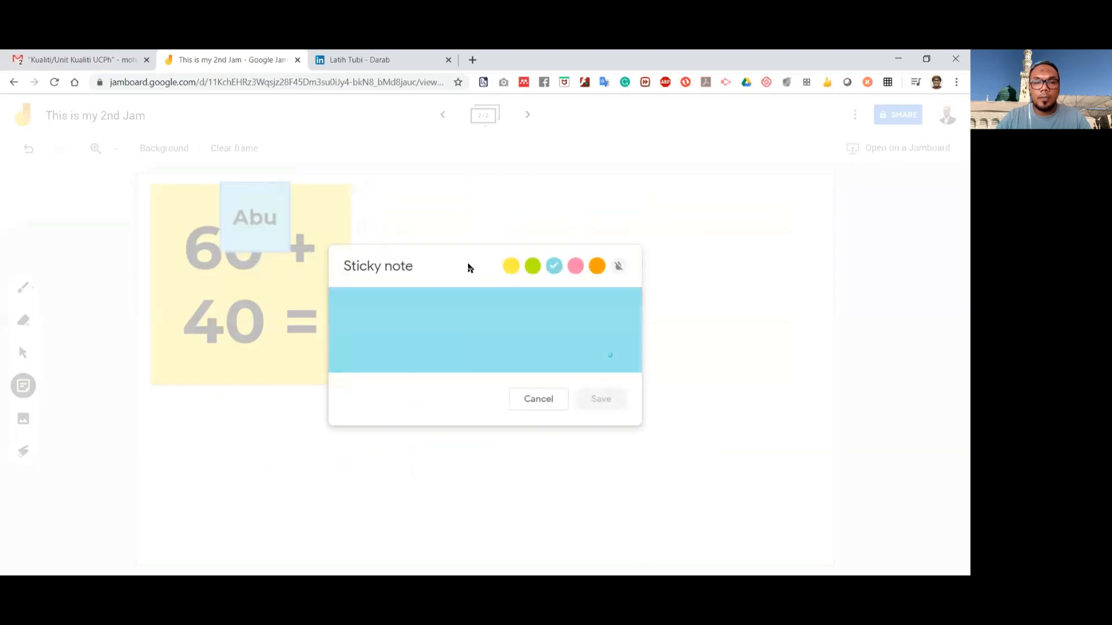
{"action": "left_click", "coordinate": [561, 407]}
{"action": "left_click_drag", "start_coordinate": [313, 204], "coordinate": [407, 194]}
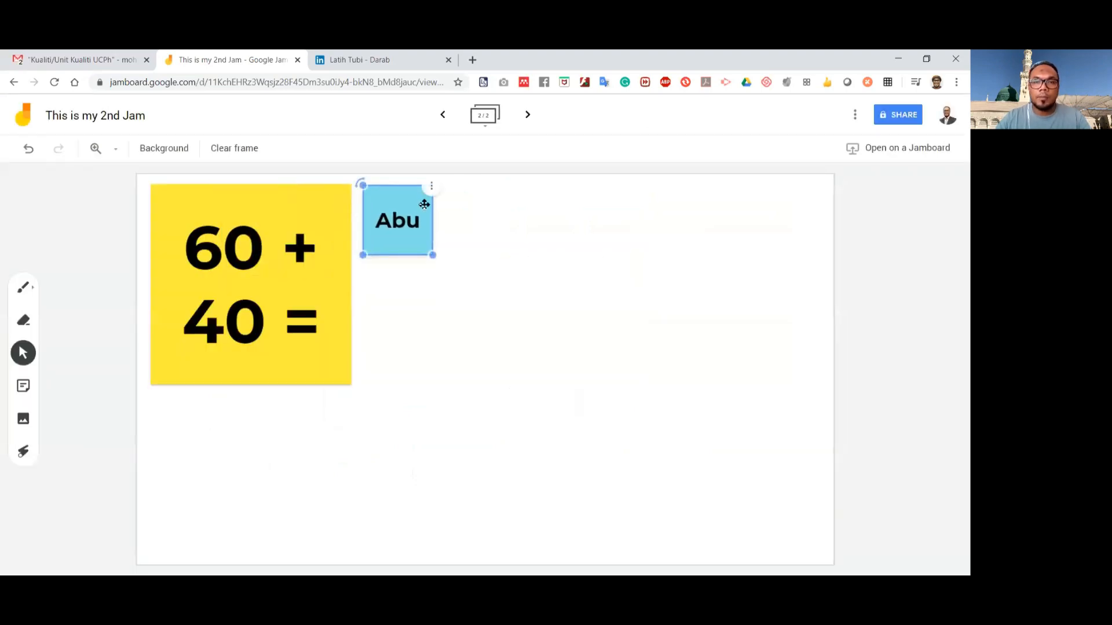
- Duplicate the second frame as the third and delete the blank frame at the end
{"action": "left_click", "coordinate": [474, 115]}
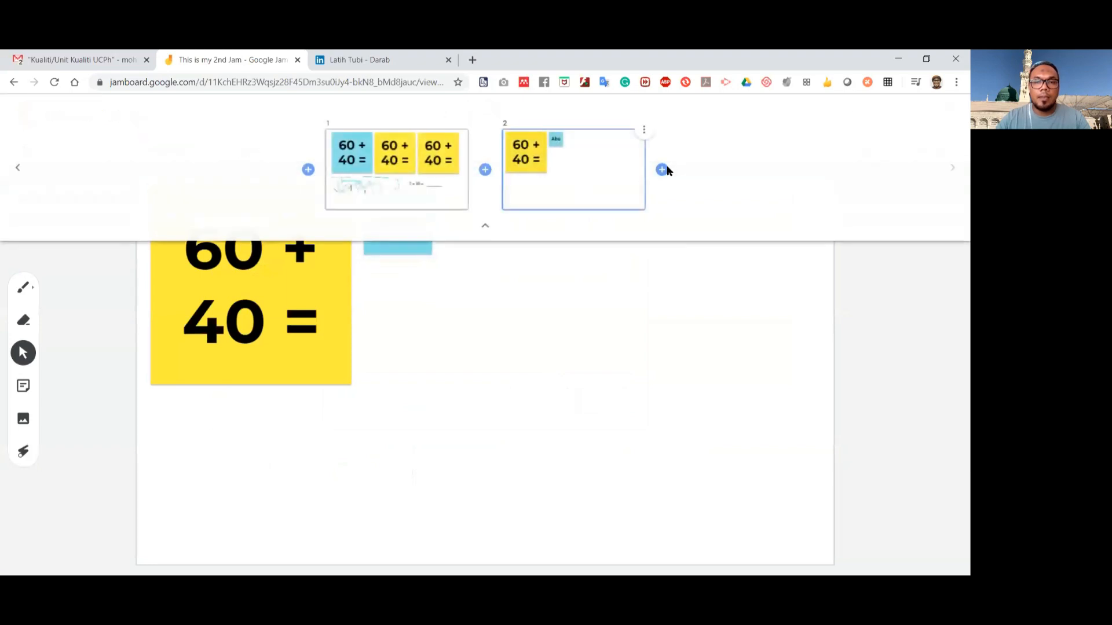
{"action": "left_click", "coordinate": [662, 169]}
{"action": "left_click", "coordinate": [555, 131]}
{"action": "left_click", "coordinate": [547, 138]}
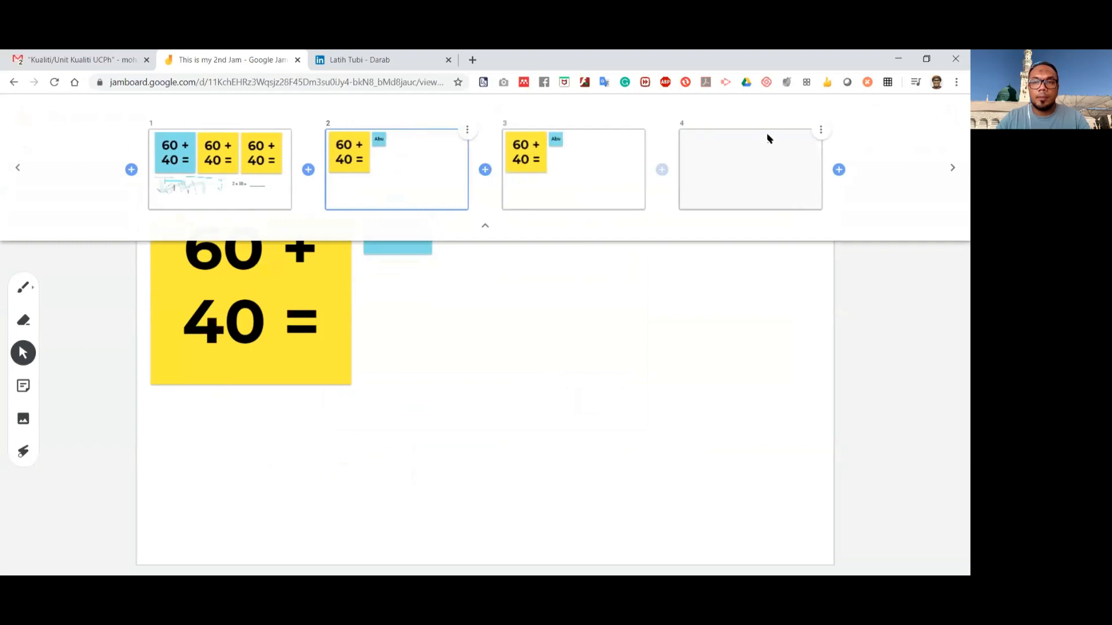
{"action": "left_click", "coordinate": [821, 129]}
{"action": "left_click", "coordinate": [811, 151]}
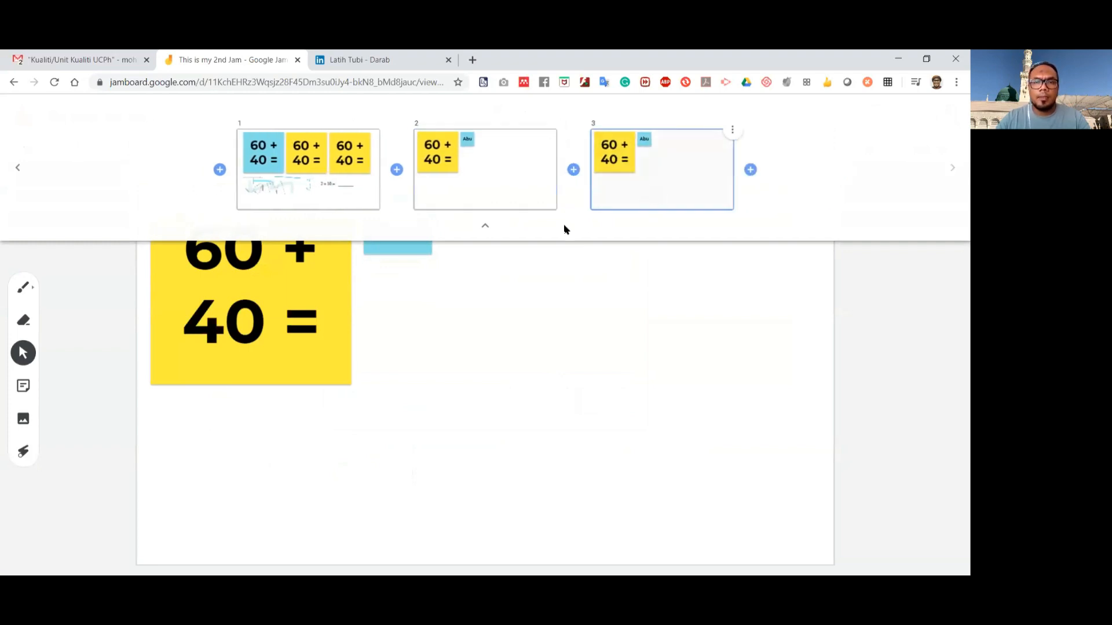
- Replace the pupil's name on the third frame's blue sticky note with another pupil's name and recolour the note pink
{"action": "left_click", "coordinate": [484, 226]}
{"action": "left_click", "coordinate": [409, 227]}
{"action": "double_click", "coordinate": [407, 226]}
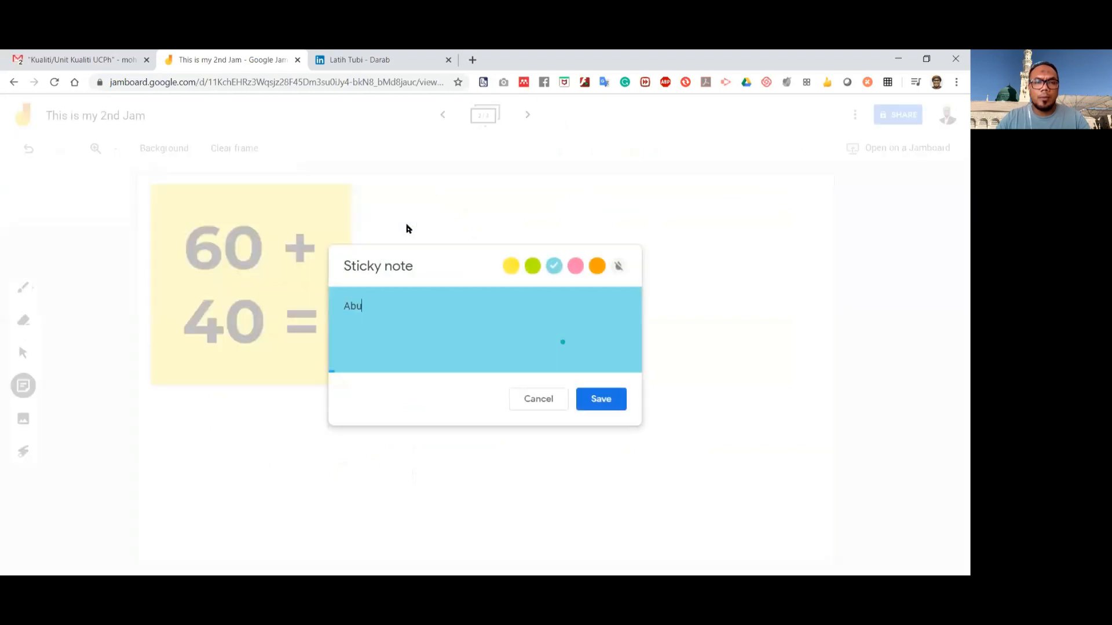
{"action": "double_click", "coordinate": [408, 299]}
{"action": "type", "text": "Aminah"}
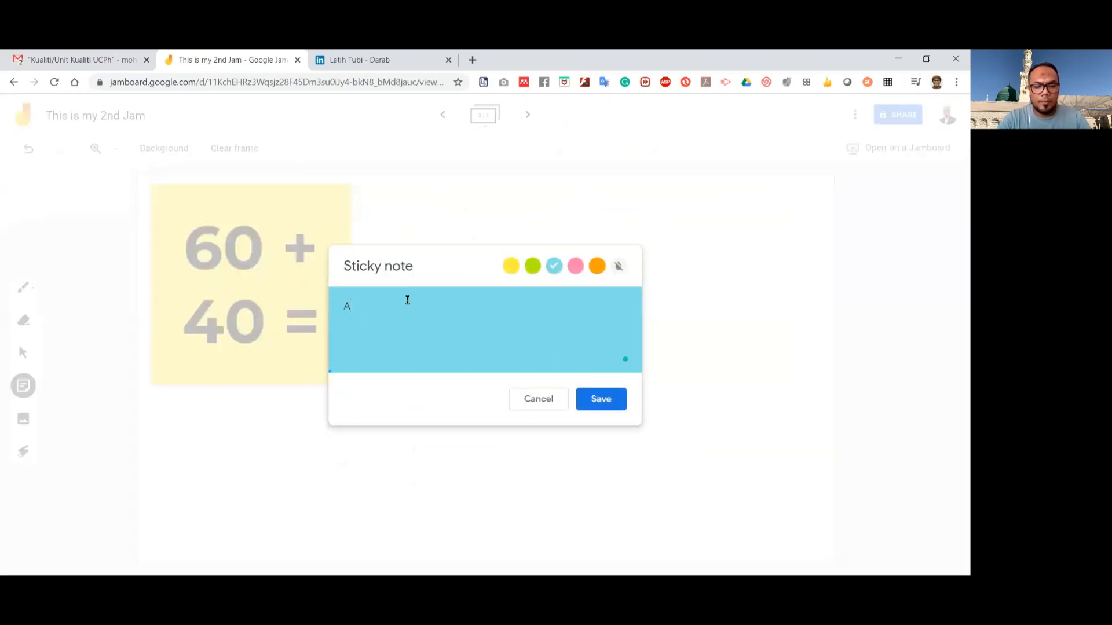
{"action": "left_click", "coordinate": [576, 266]}
{"action": "left_click", "coordinate": [602, 397]}
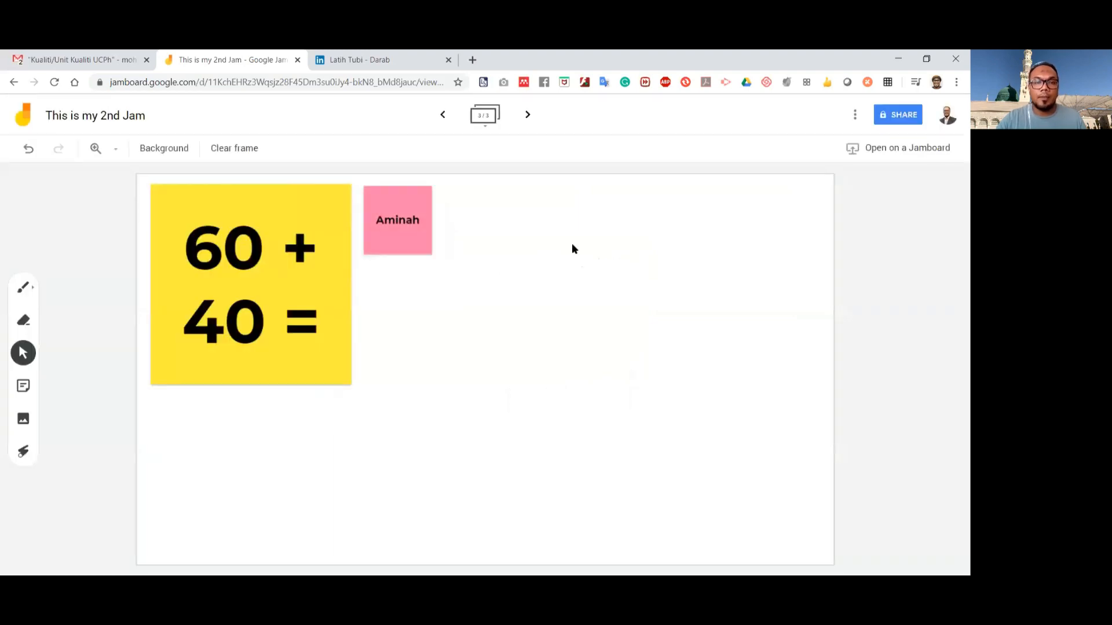
- Compare the pupils' individual frames in the frame overview
{"action": "left_click", "coordinate": [484, 114]}
{"action": "left_click", "coordinate": [507, 166]}
{"action": "left_click", "coordinate": [670, 179]}
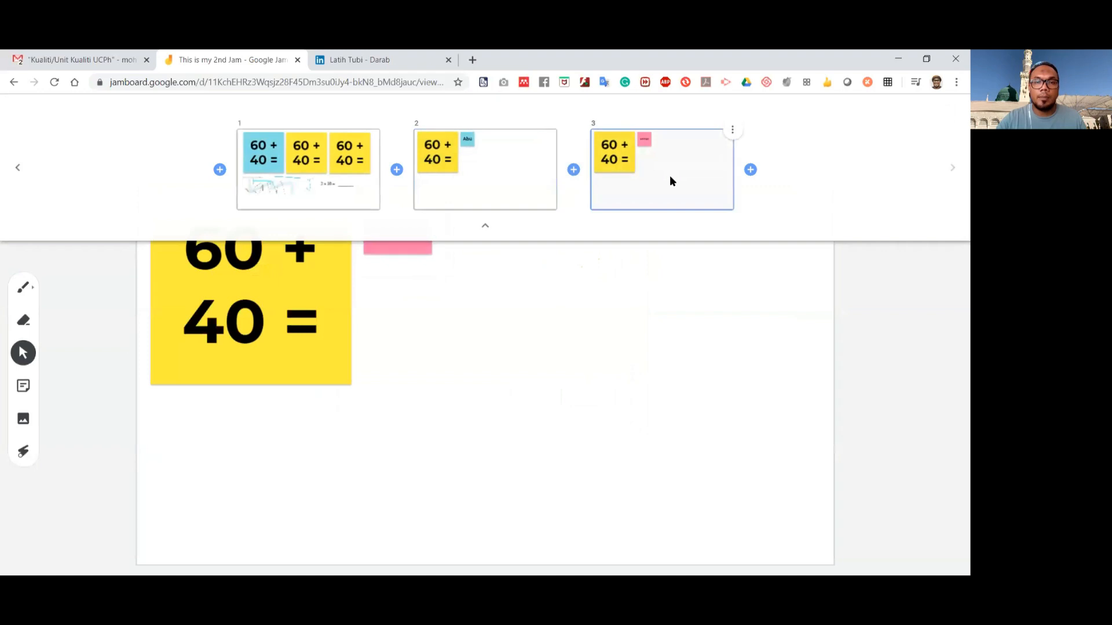
{"action": "left_click", "coordinate": [625, 332]}
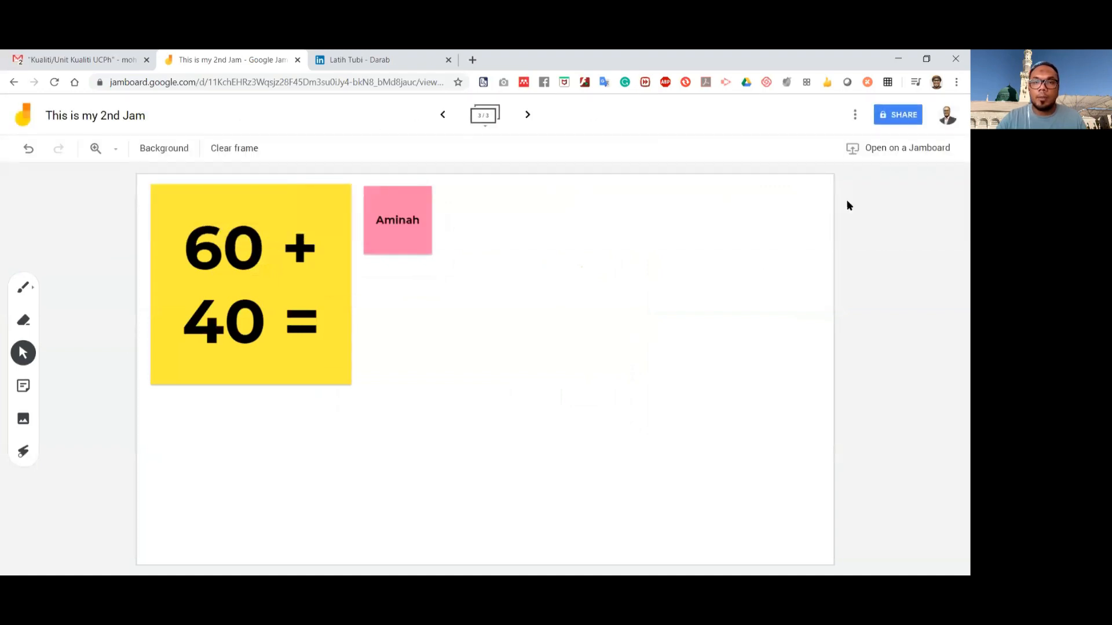
- Share the jam with anyone with the link as Editor and copy the sharing link
{"action": "left_click", "coordinate": [897, 116]}
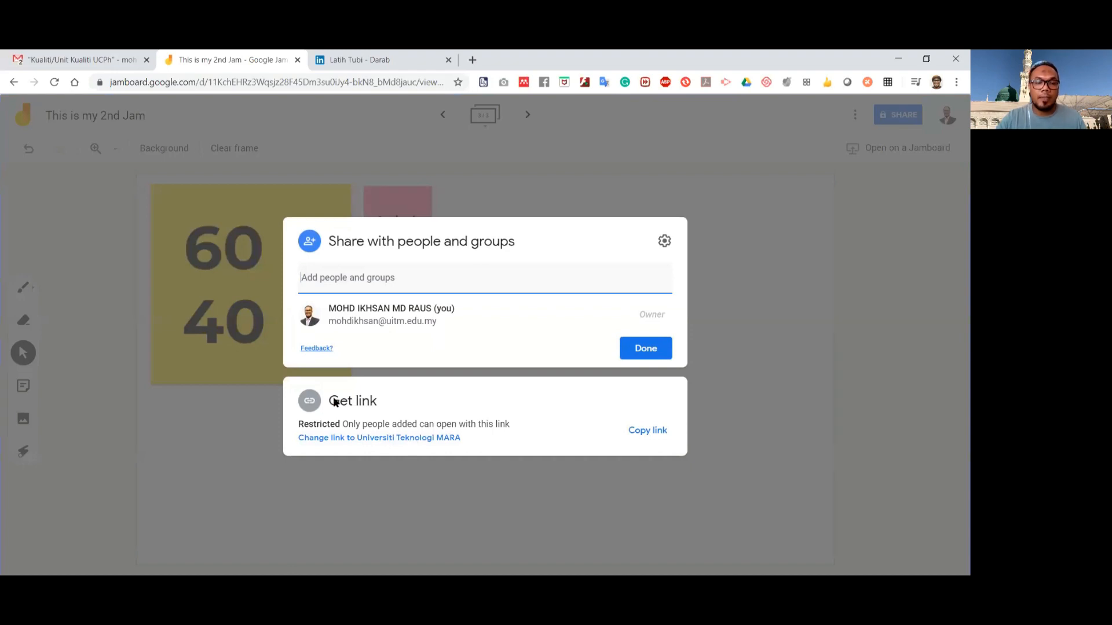
{"action": "left_click", "coordinate": [379, 439]}
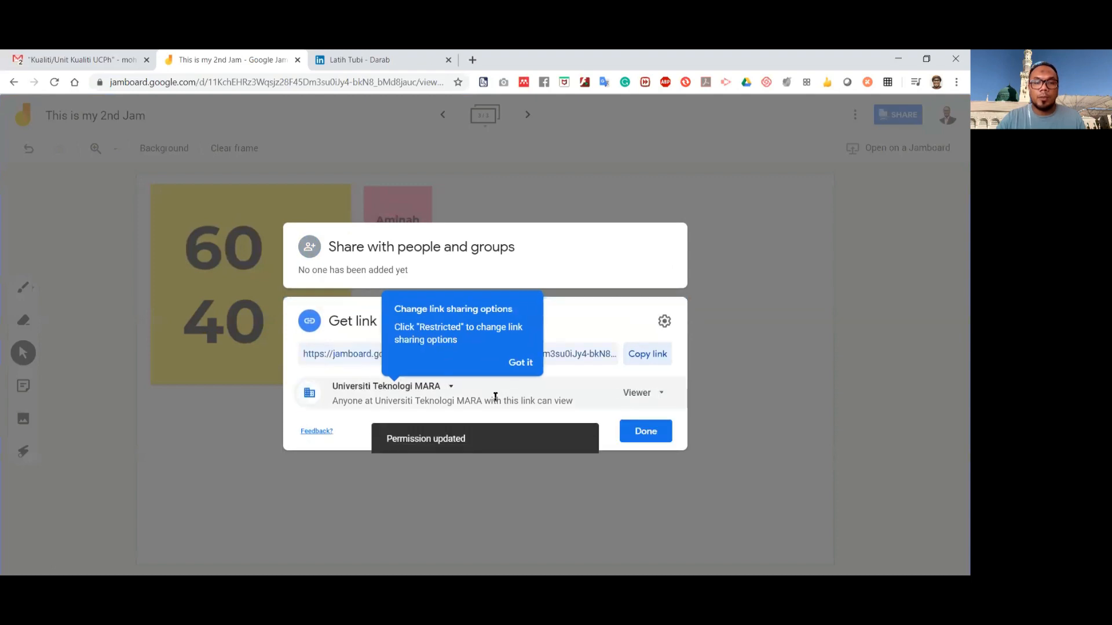
{"action": "left_click", "coordinate": [446, 387]}
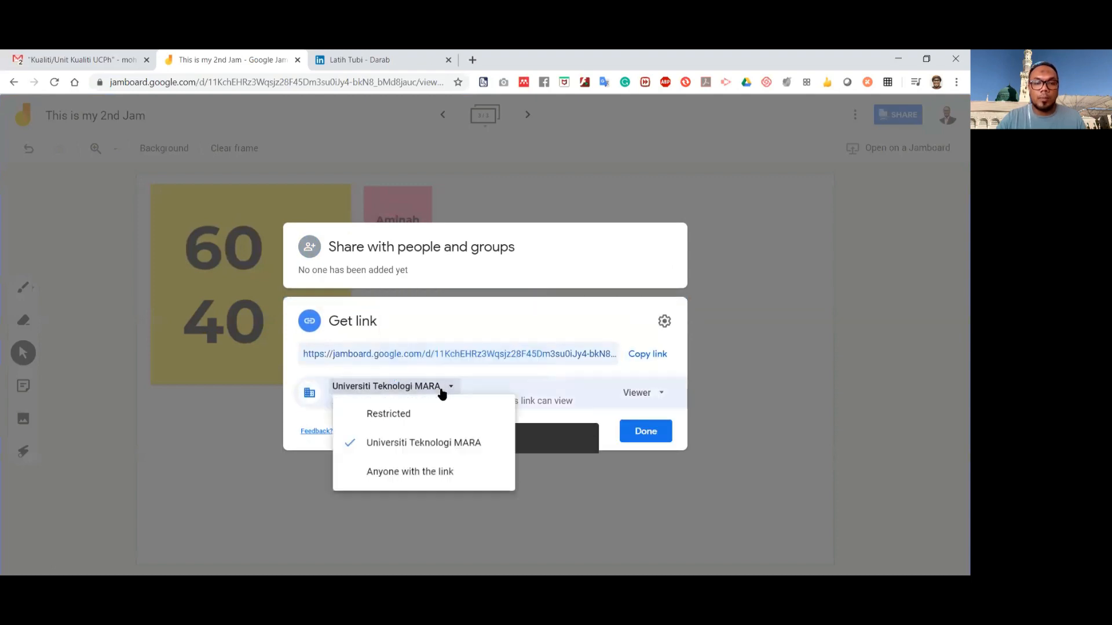
{"action": "left_click", "coordinate": [421, 476]}
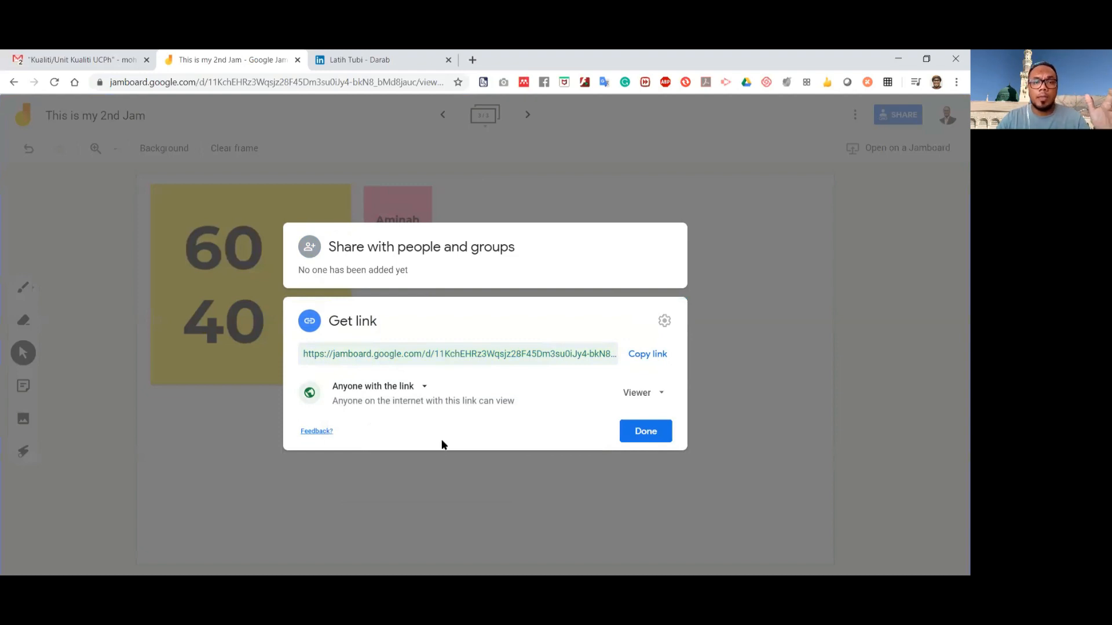
{"action": "left_click", "coordinate": [660, 398]}
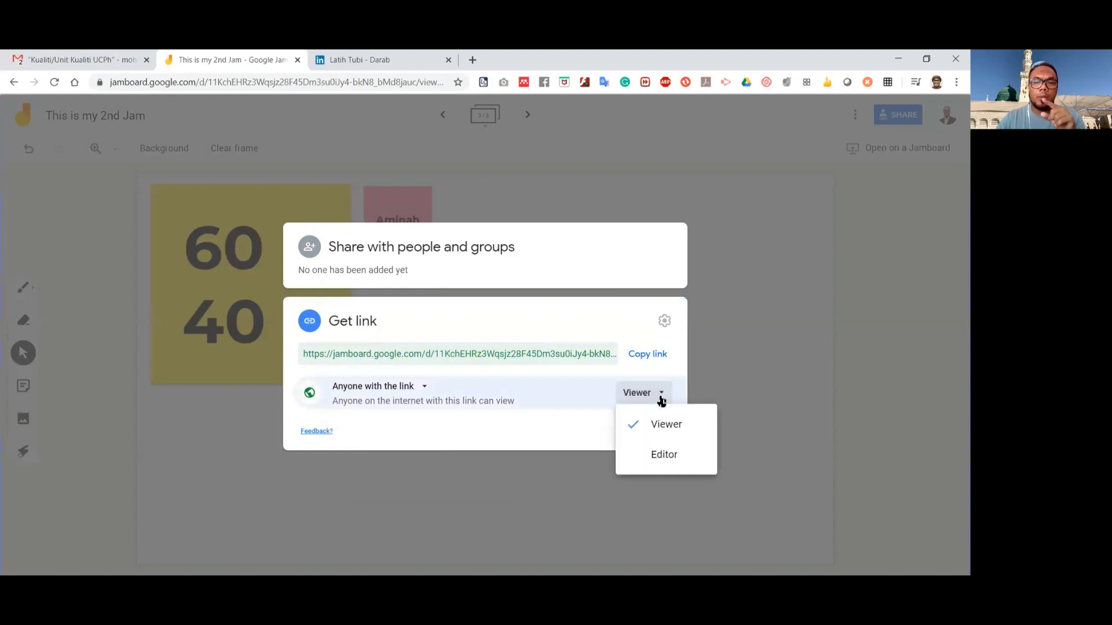
{"action": "left_click", "coordinate": [656, 456]}
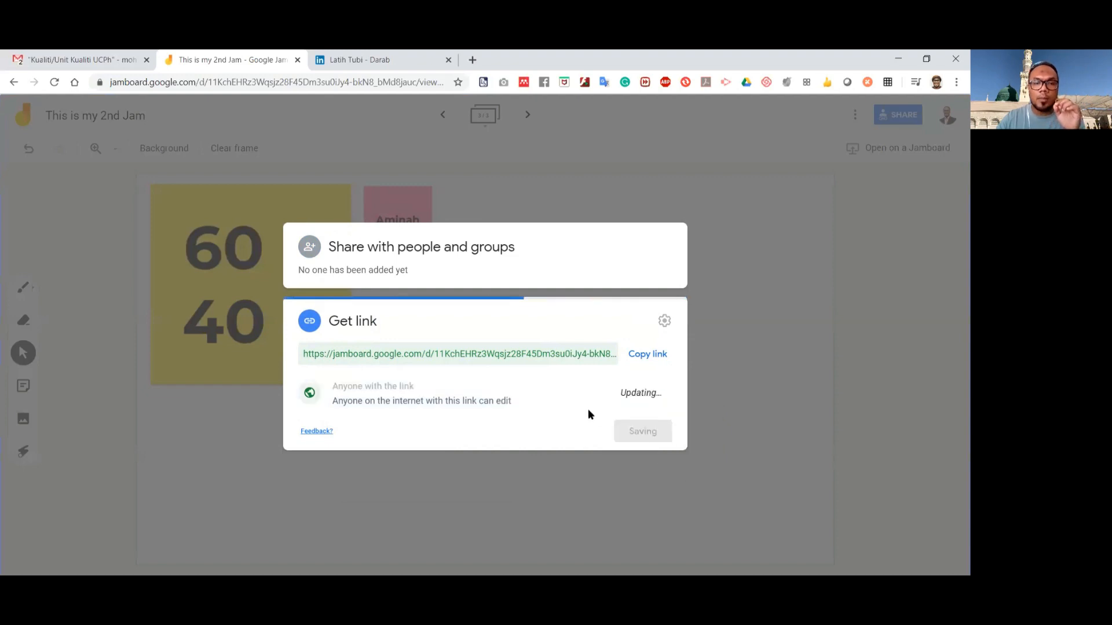
{"action": "left_click", "coordinate": [641, 357]}
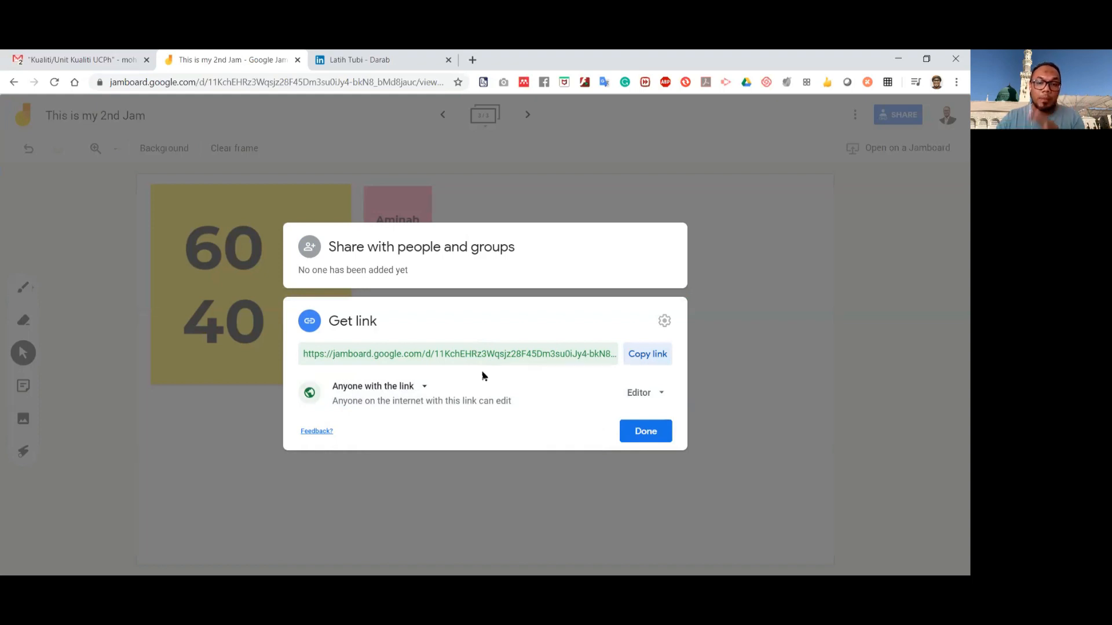
{"action": "left_click", "coordinate": [623, 432]}
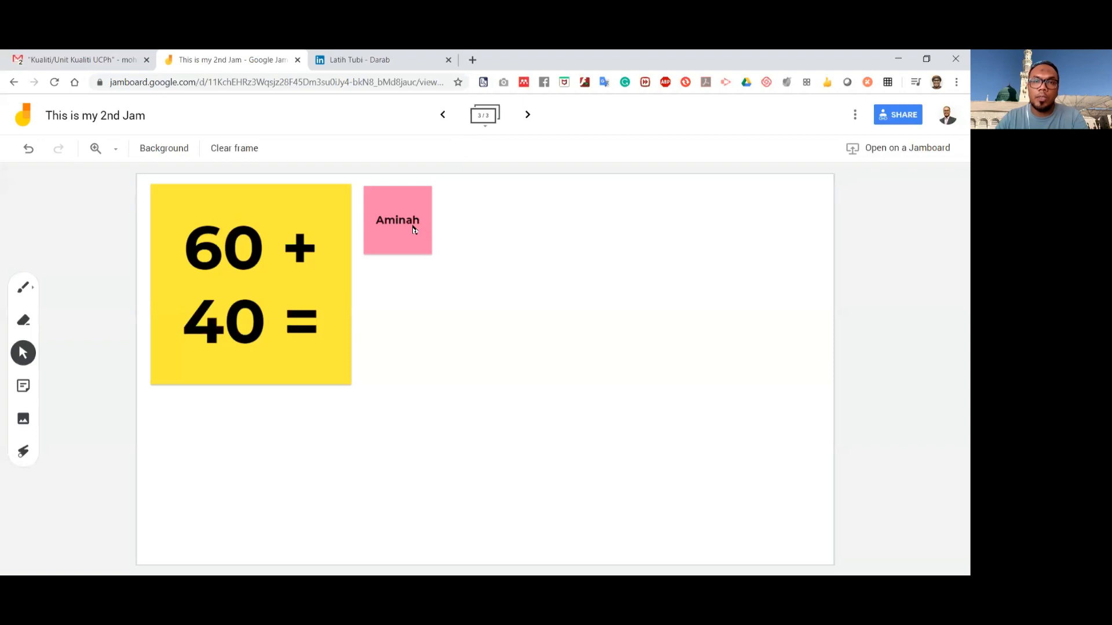
- Review the pupils' frames in the frame overview and switch to the first frame
{"action": "left_click", "coordinate": [491, 128]}
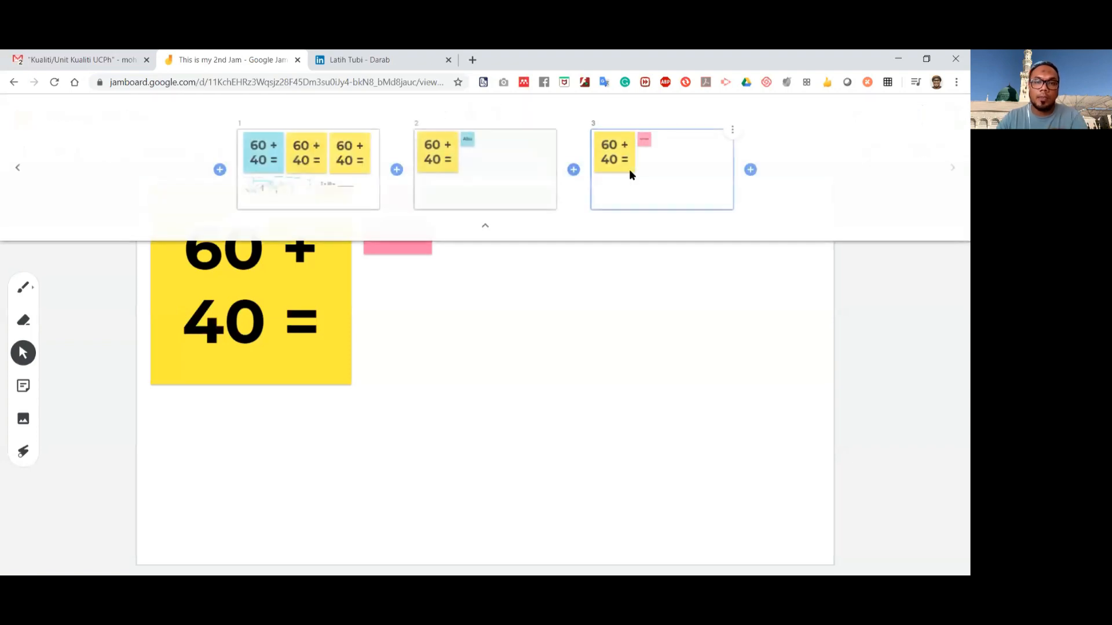
{"action": "left_click", "coordinate": [588, 350]}
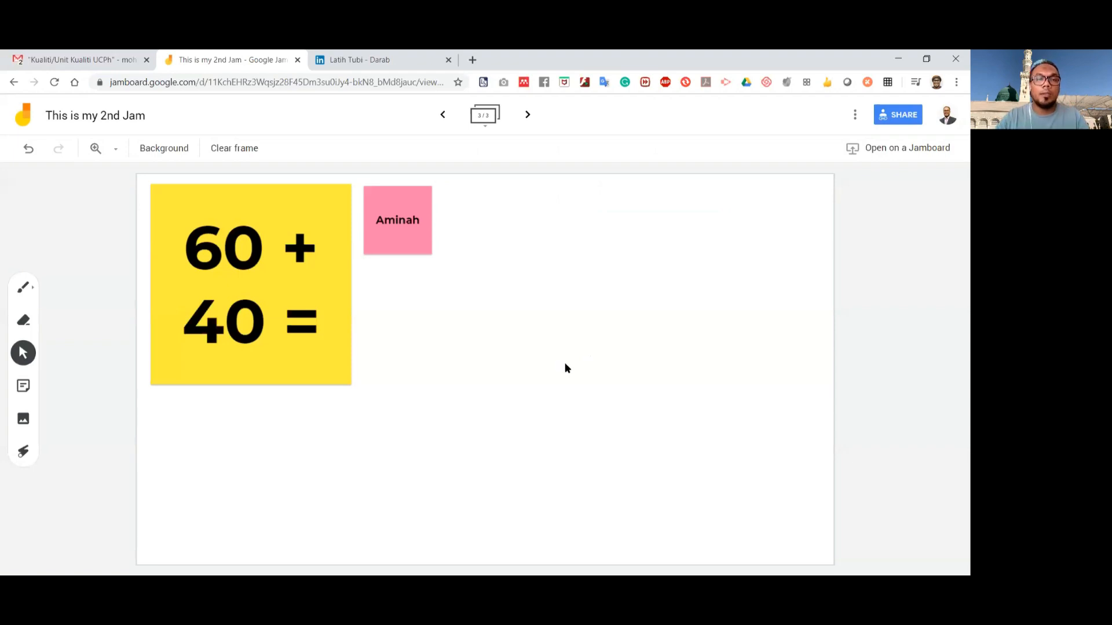
{"action": "left_click", "coordinate": [478, 116]}
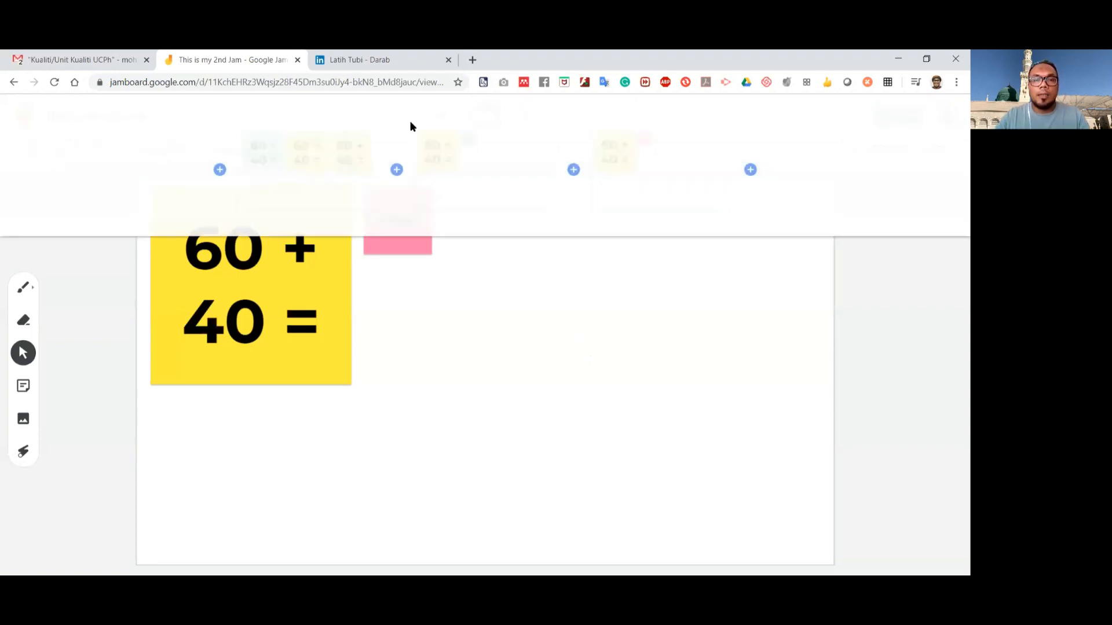
{"action": "left_click", "coordinate": [325, 145]}
{"action": "left_click", "coordinate": [871, 279]}
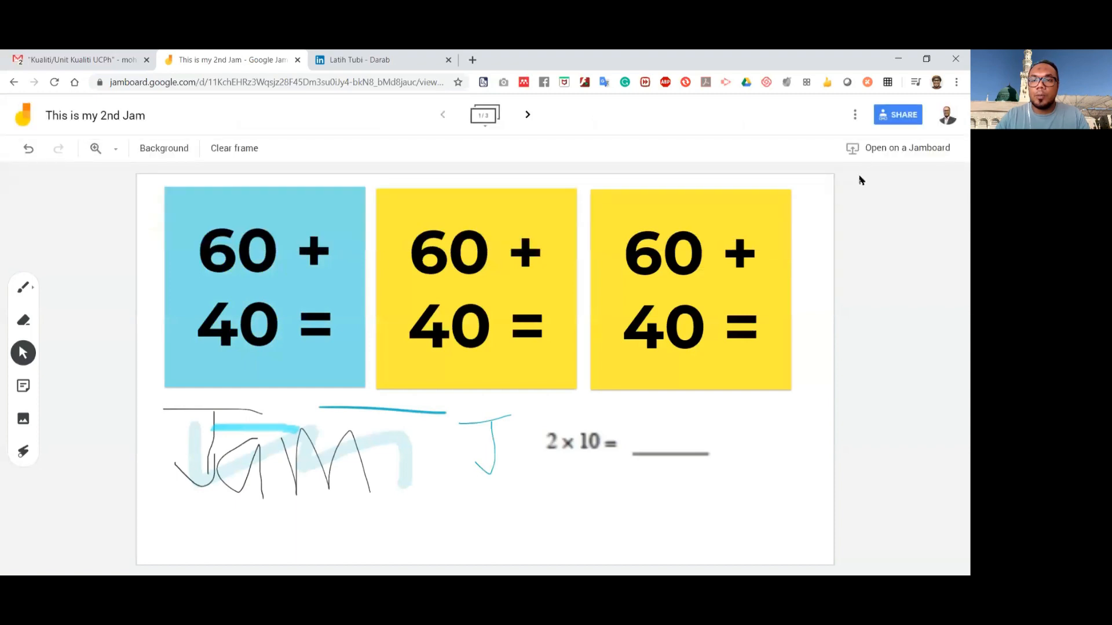
- Save the first frame as a PNG image on the Desktop, replacing My First Jam 2.png, and open the downloaded file
{"action": "left_click", "coordinate": [857, 116]}
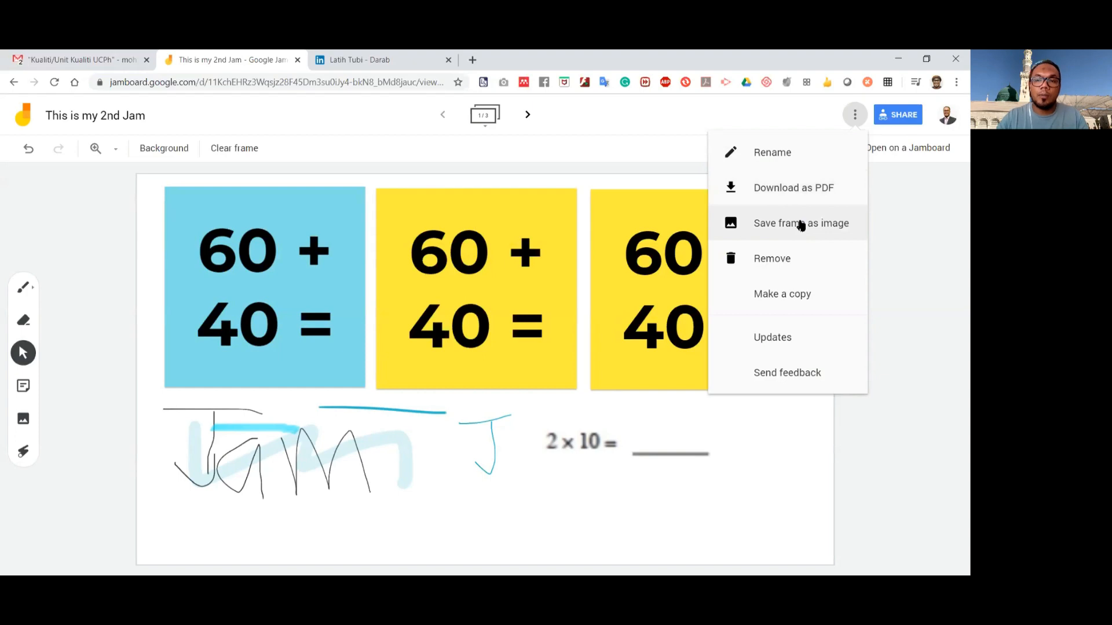
{"action": "left_click", "coordinate": [801, 225]}
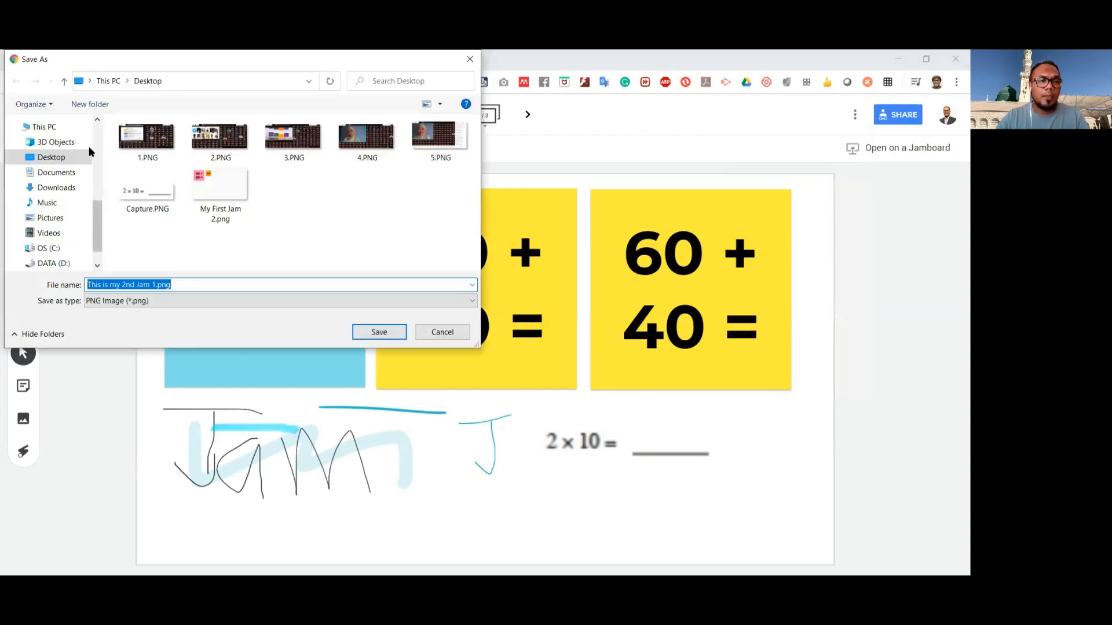
{"action": "left_click", "coordinate": [219, 193]}
{"action": "left_click", "coordinate": [378, 331]}
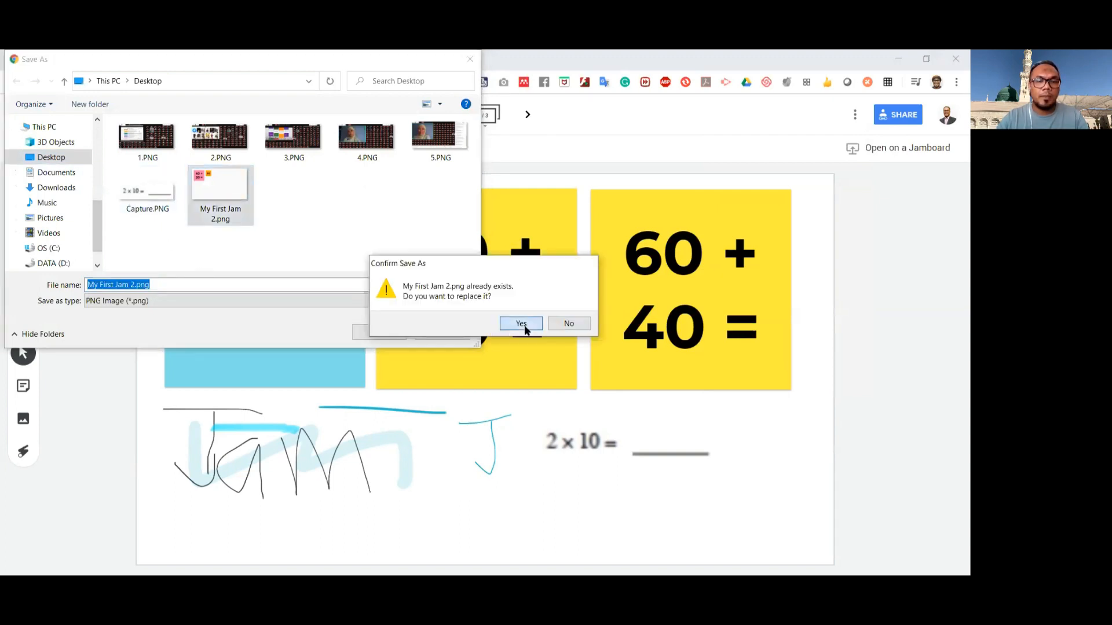
{"action": "left_click", "coordinate": [524, 327]}
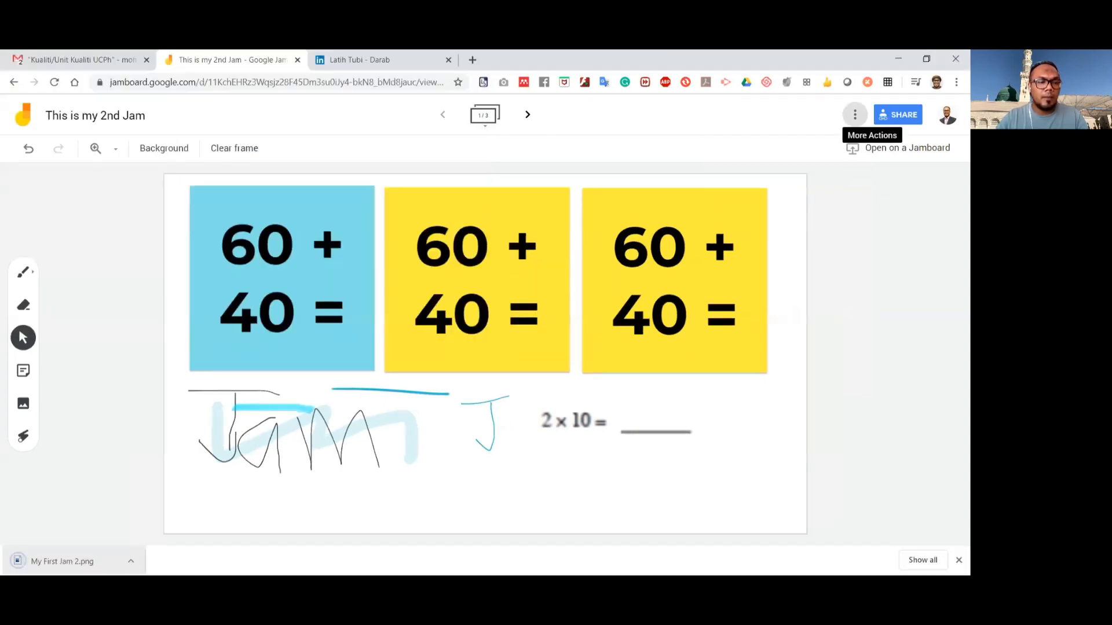
{"action": "left_click", "coordinate": [66, 559]}
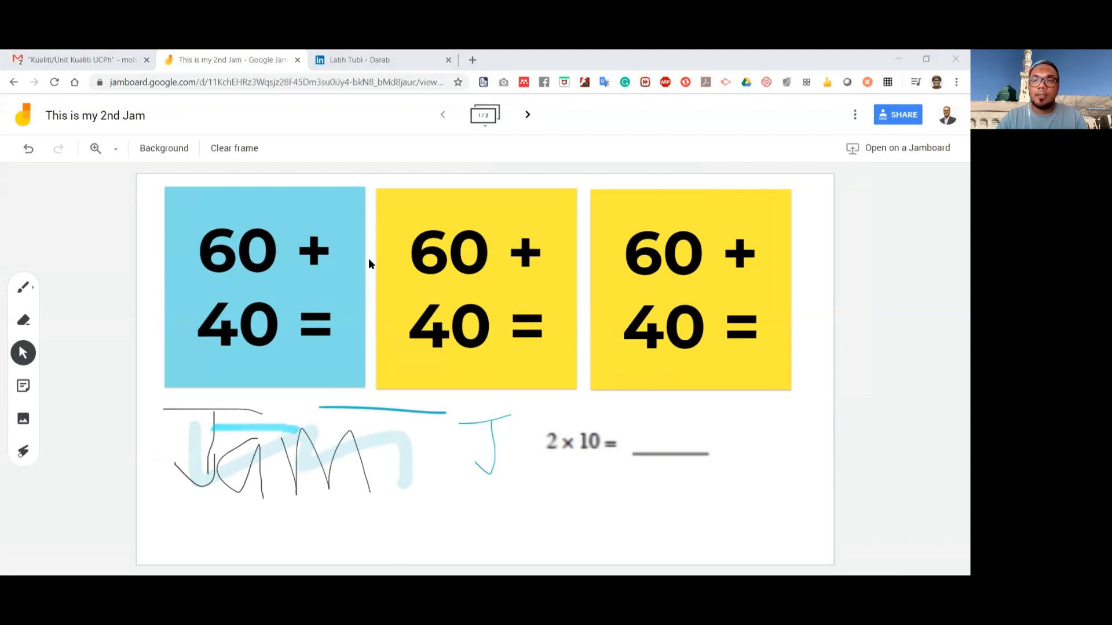
{"action": "left_click", "coordinate": [608, 187]}
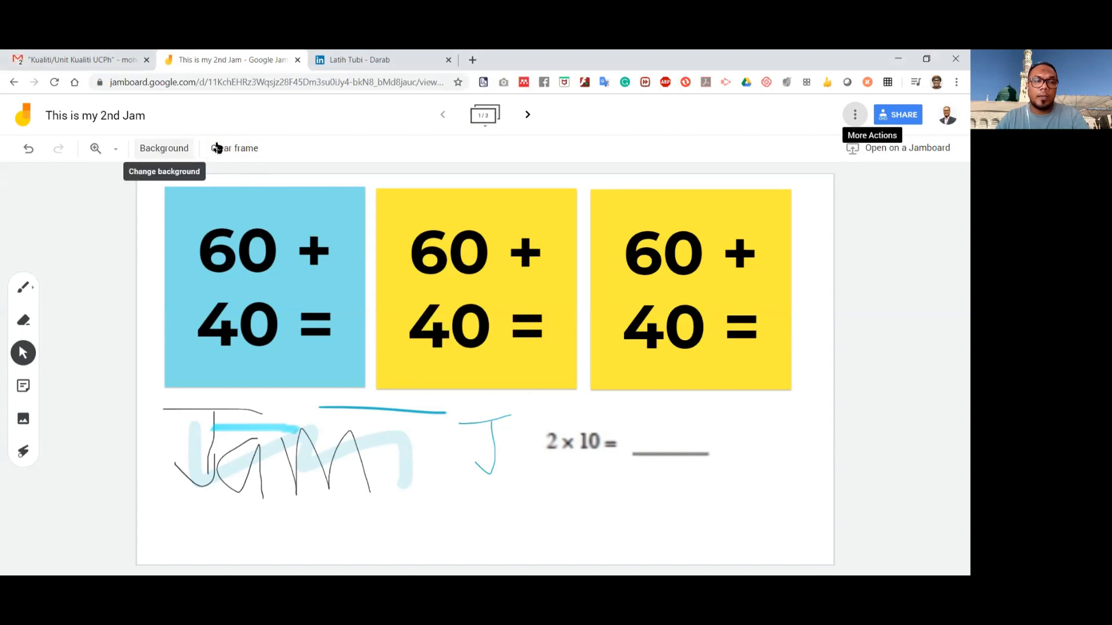
- Clear everything from the first frame and set its background to the grey grid
{"action": "left_click", "coordinate": [249, 147]}
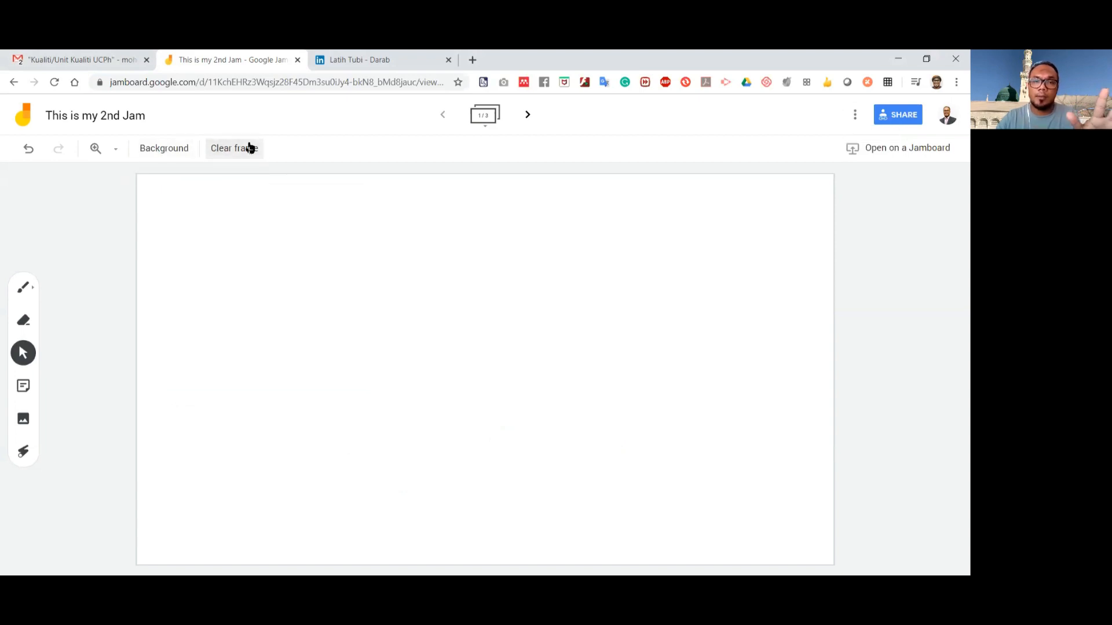
{"action": "left_click", "coordinate": [174, 150]}
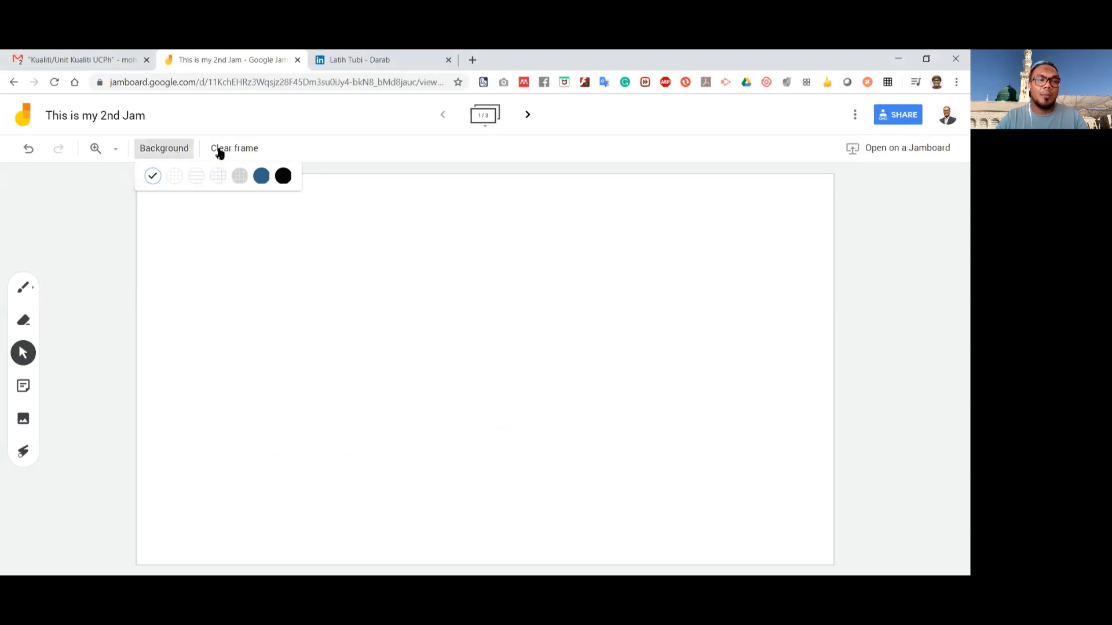
{"action": "left_click", "coordinate": [240, 175]}
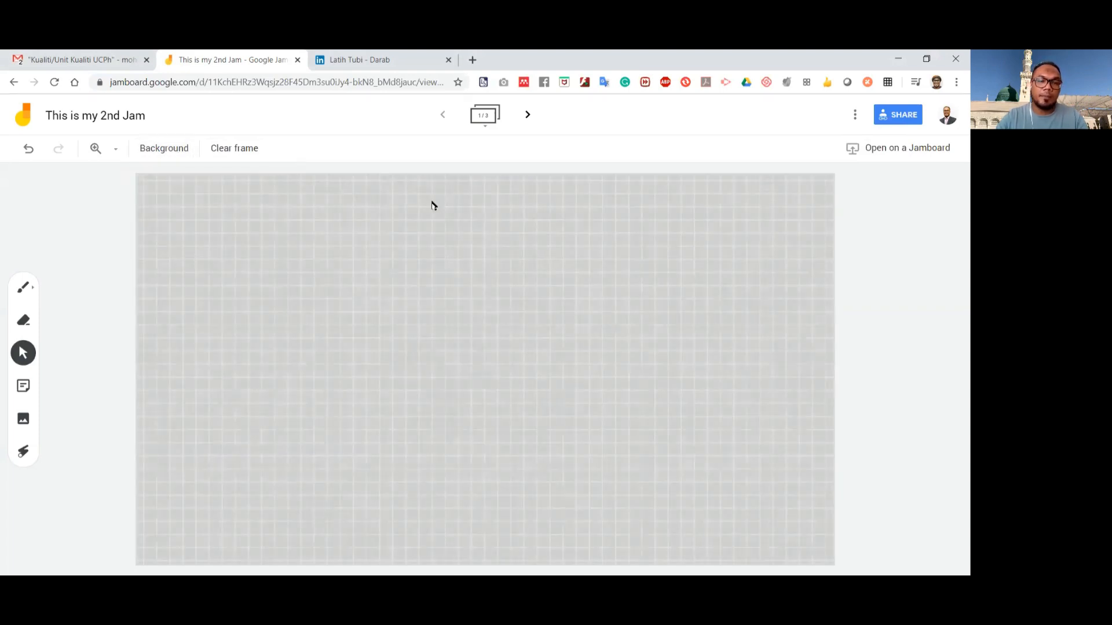